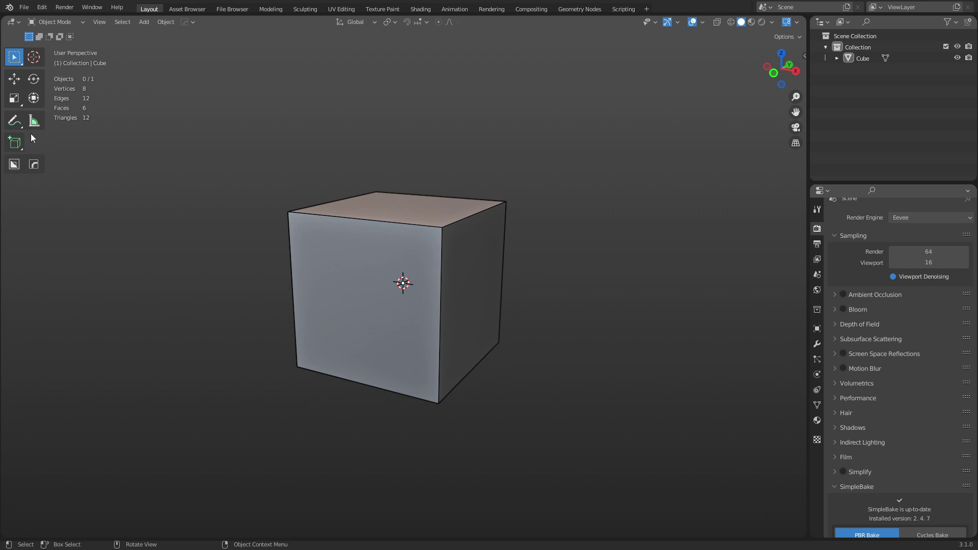
Search the add-on preferences for MACH and examine which MACHIN3tools tools are activated, including Thread
left_click(42, 7)
left_click(87, 165)
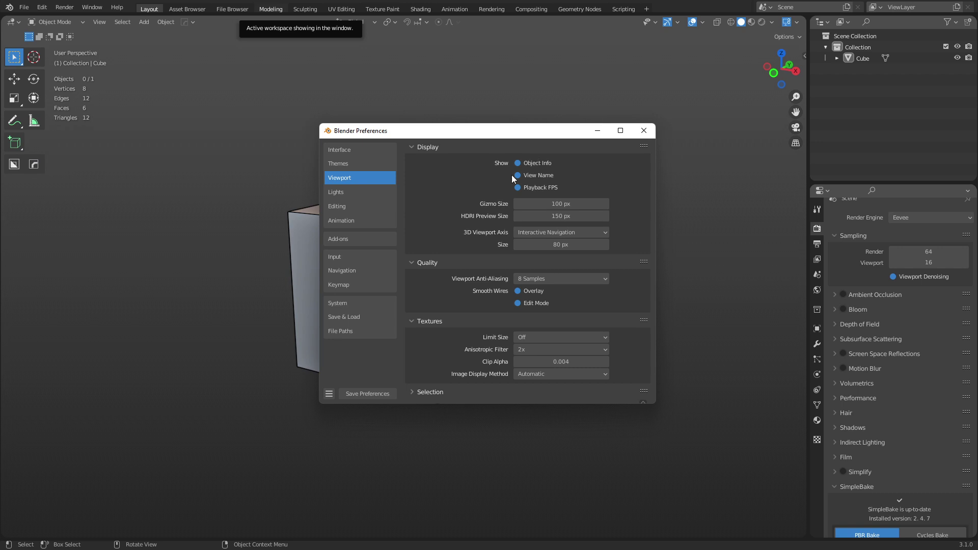
left_click(364, 239)
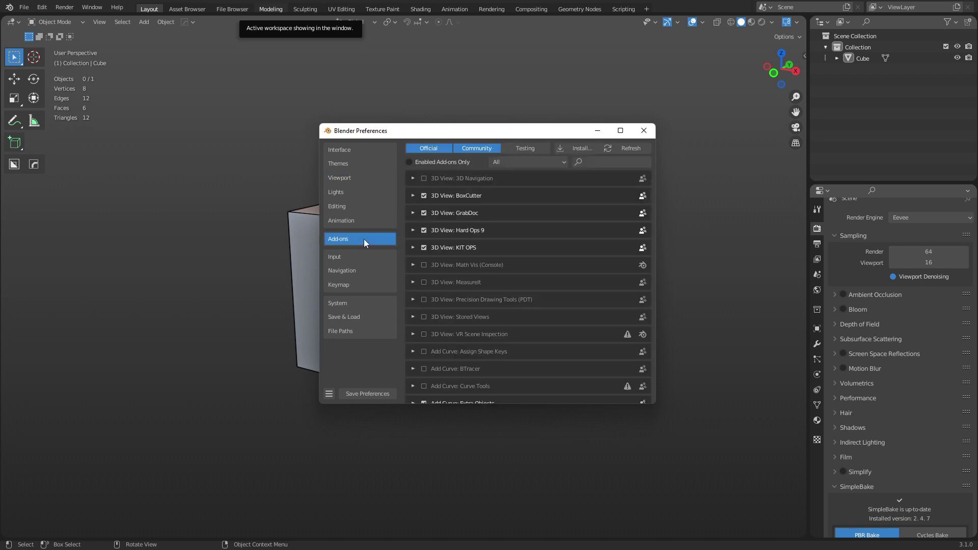
left_click(595, 162)
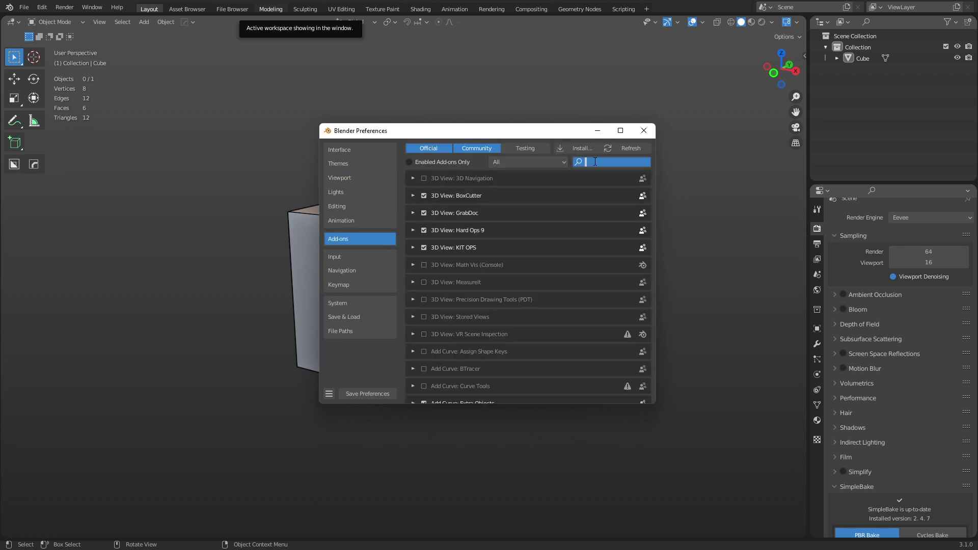
type("MACH")
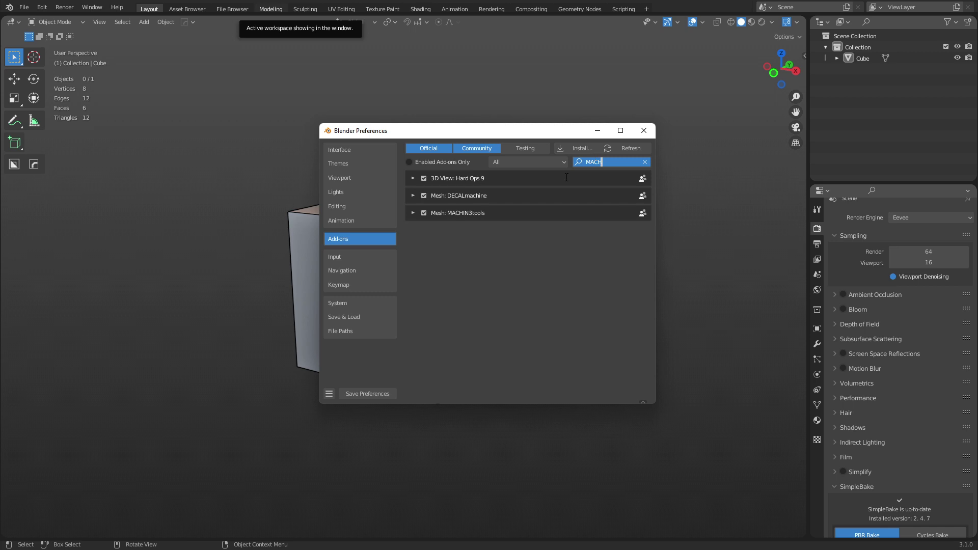
left_click(414, 219)
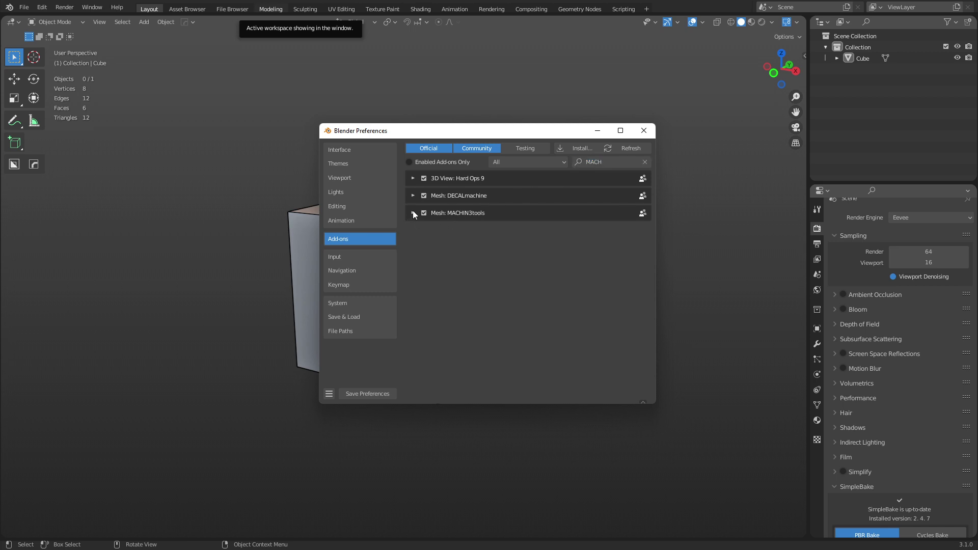
left_click(412, 212)
scroll(448, 227, "down", 10)
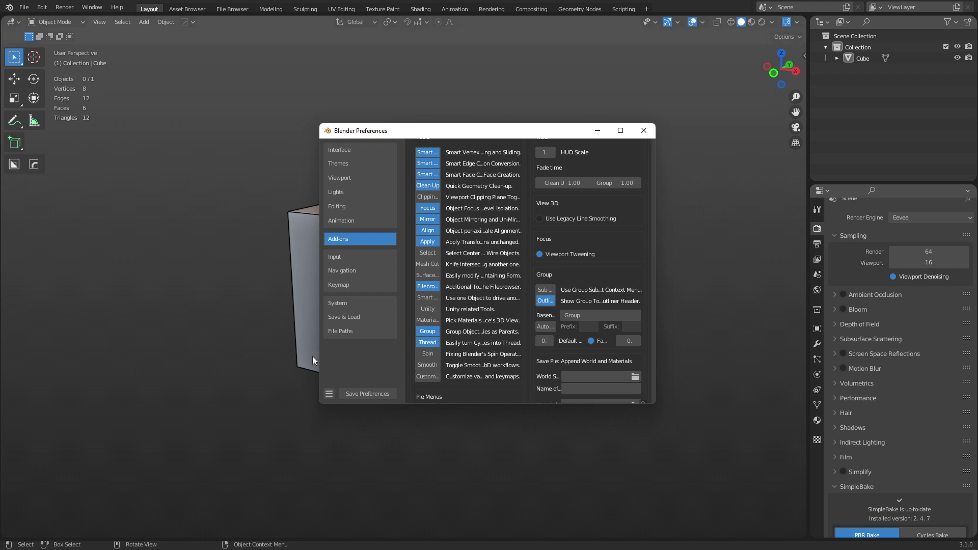
left_click_drag(320, 358, 164, 361)
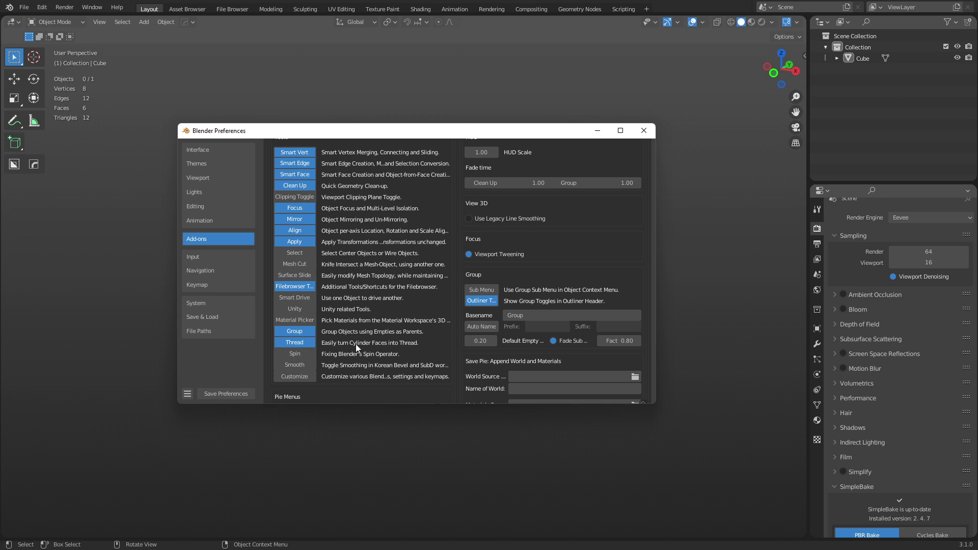
left_click(643, 130)
Delete the default cube and add a mesh cylinder in its place
left_click(448, 273)
key("x")
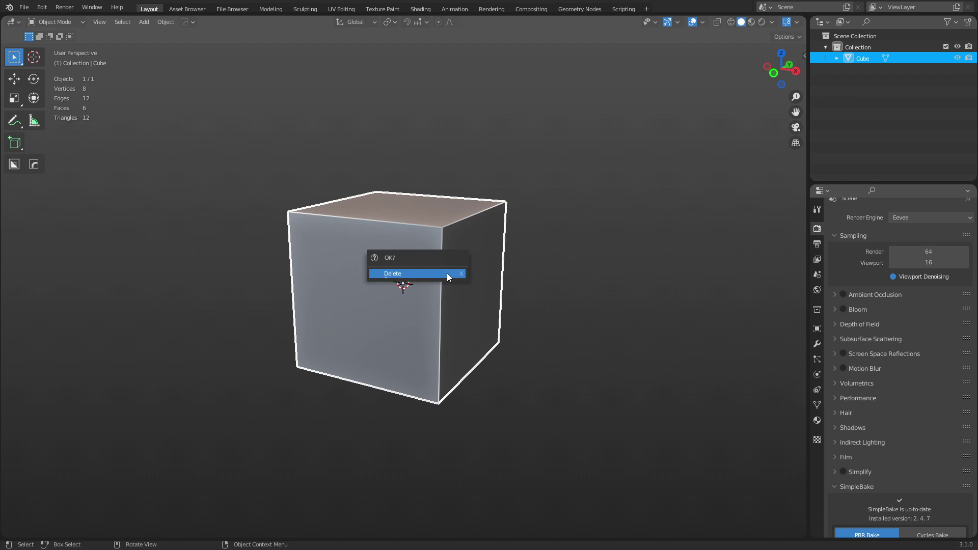
left_click(448, 273)
key("shift+a")
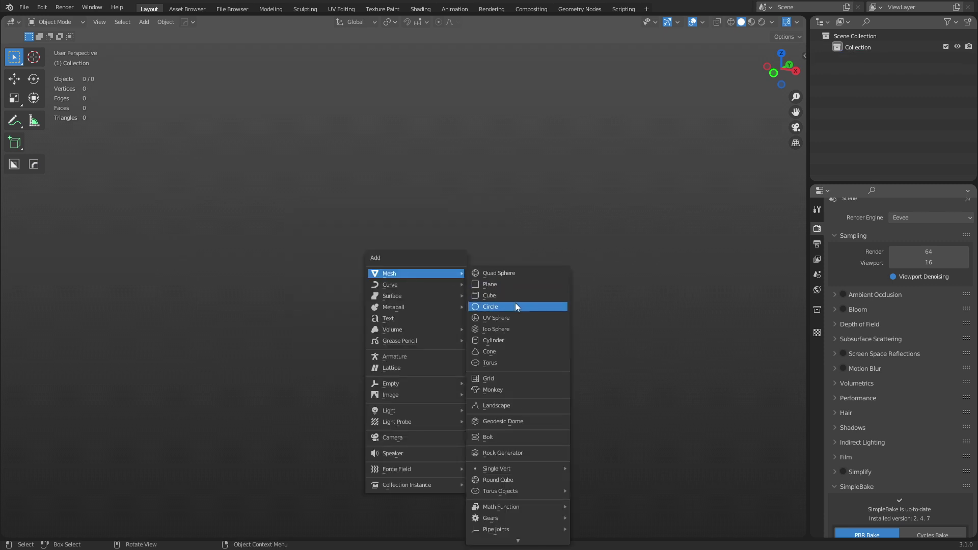
left_click(520, 339)
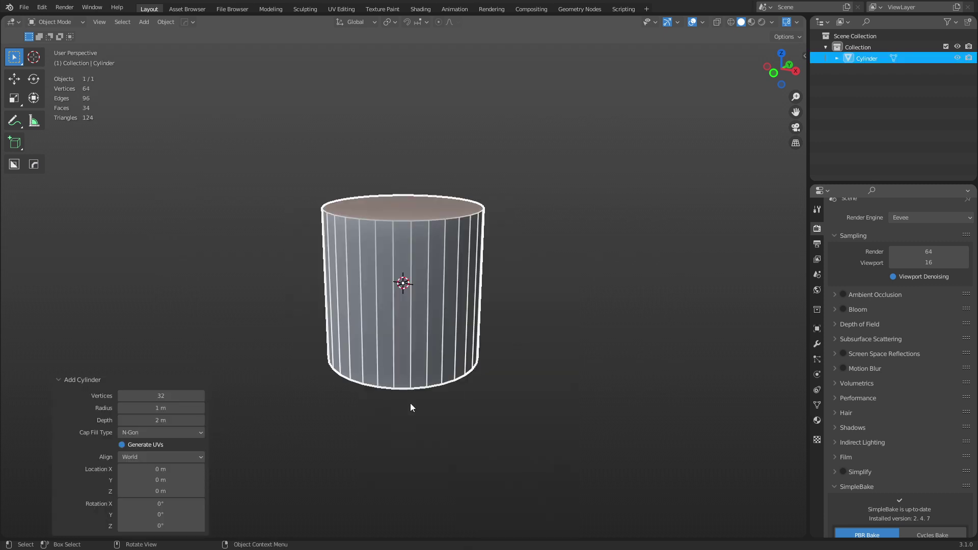
Duplicate the cylinder and place the copy about -3.74 m along the X axis
key("shift+d")
key("x")
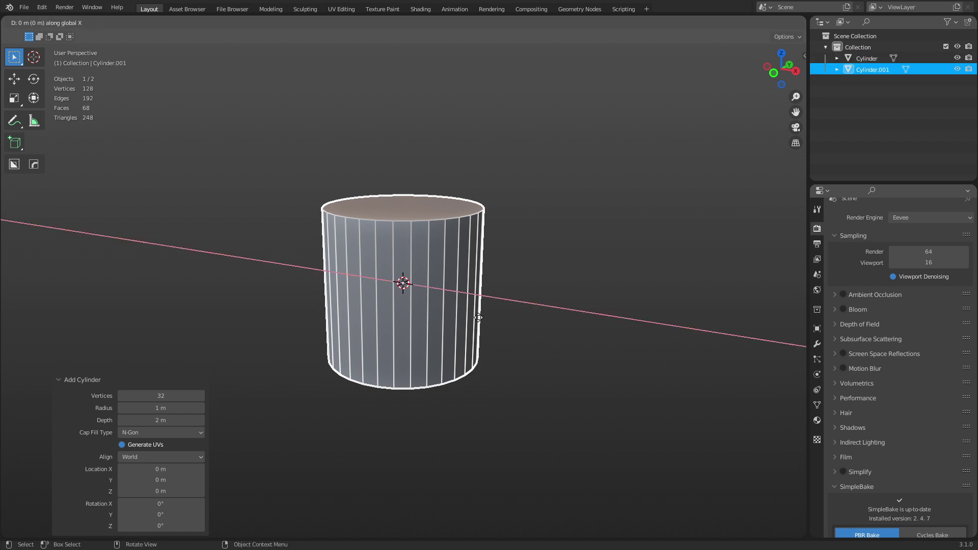
left_click(276, 276)
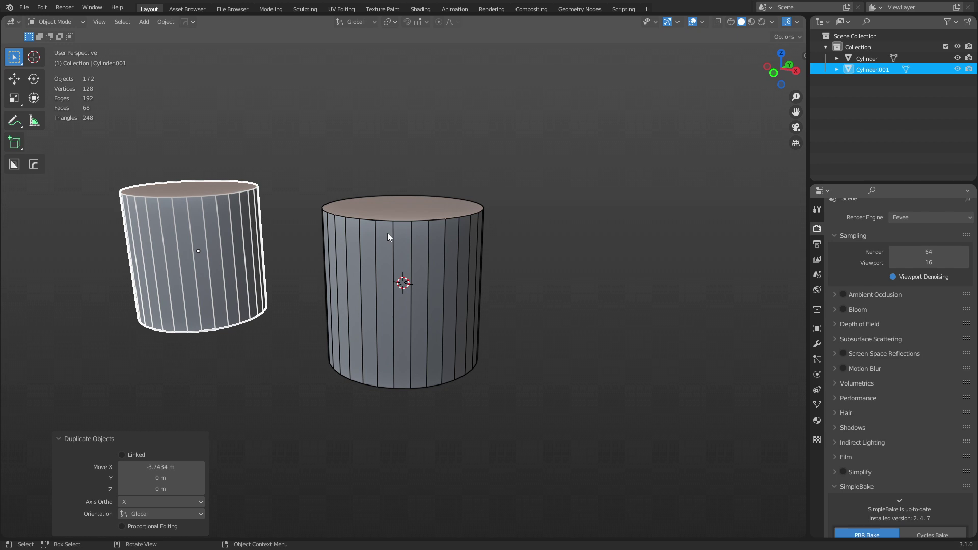
Select both cylinders and open them together for mesh editing
middle_click_drag(301, 351, 410, 361)
left_click(241, 302)
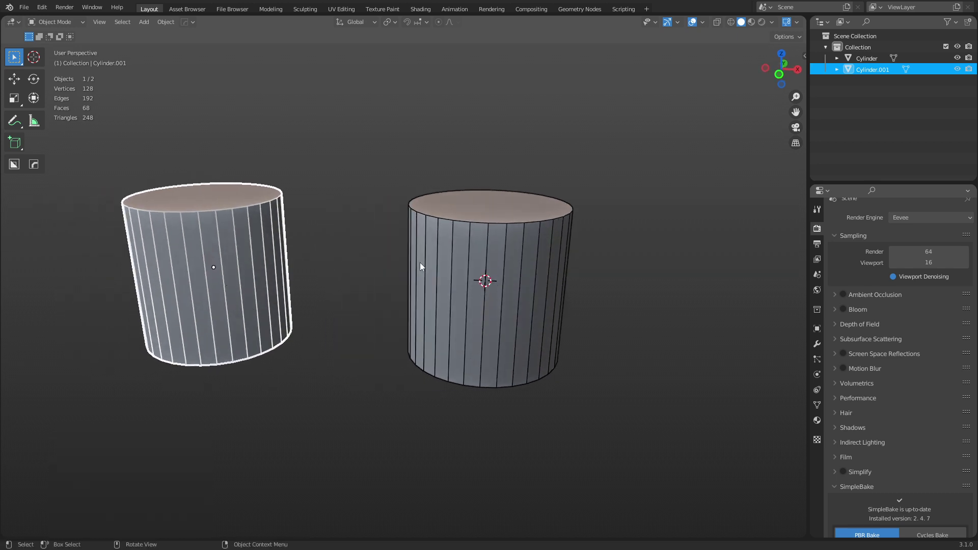
left_click(477, 277, "shift")
key("ctrl+Tab")
left_click(487, 289)
Select the ring of side faces on the original cylinder and apply MACHIN3tools Add Thread to it
middle_click_drag(490, 293, 472, 302)
key("3")
left_click(493, 312)
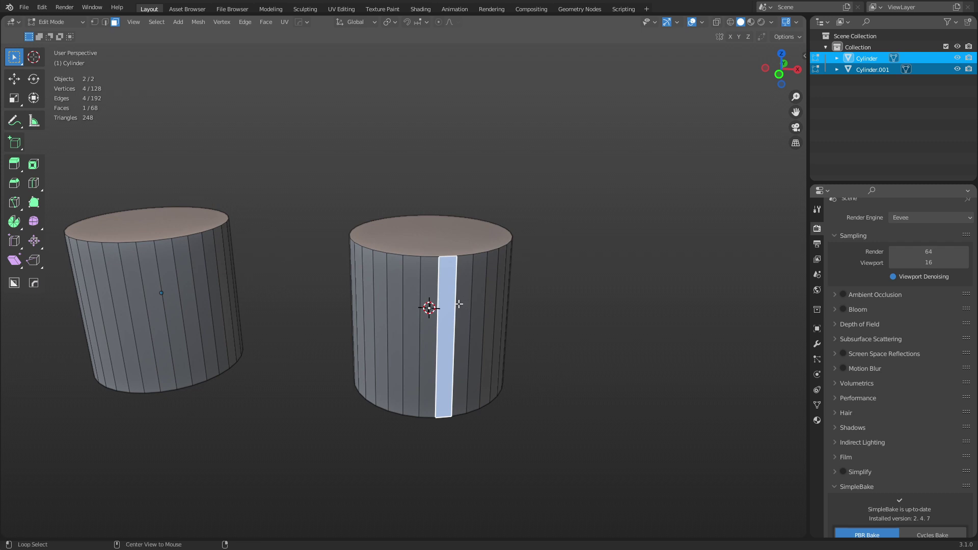
left_click(459, 304, "alt")
scroll(468, 285, "up", 5)
right_click(468, 280)
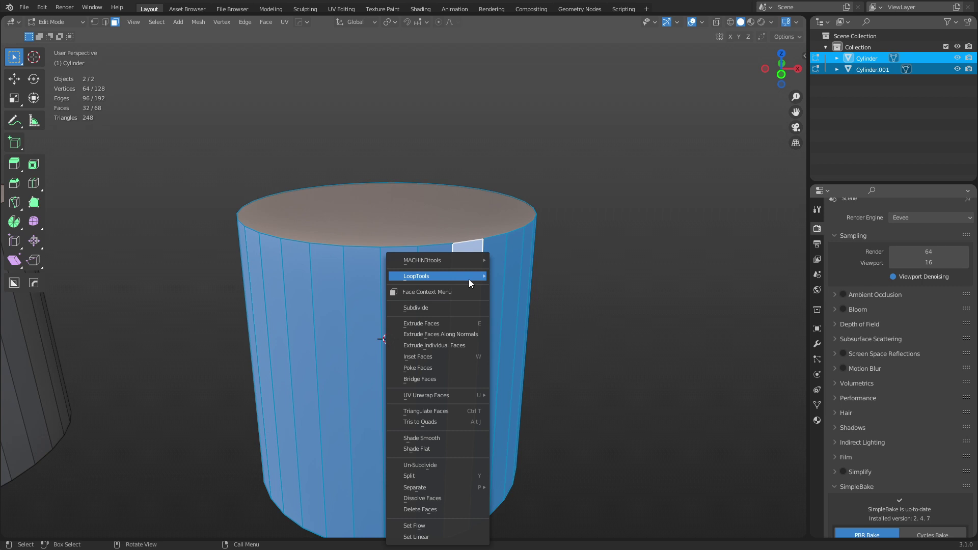
mouse_move(469, 261)
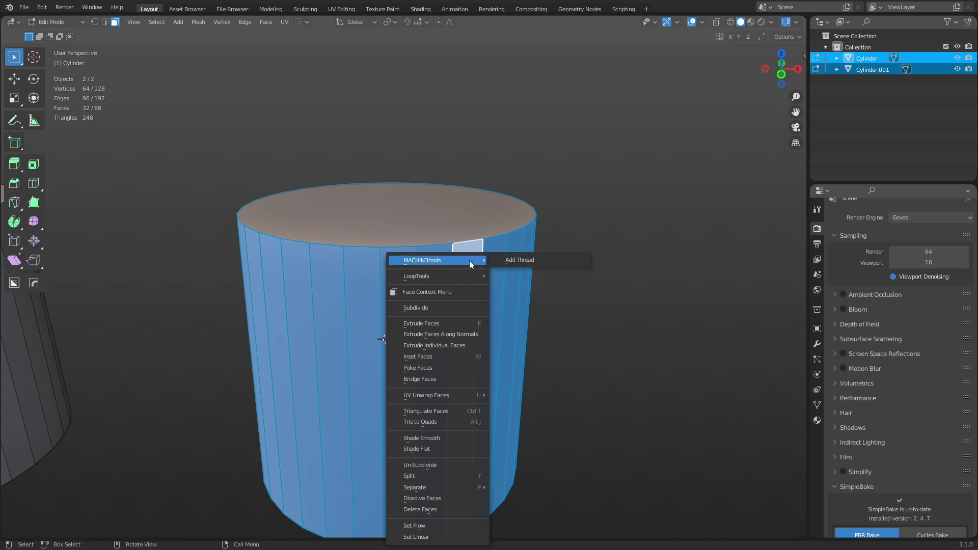
left_click(533, 260)
middle_click_drag(533, 261, 572, 281)
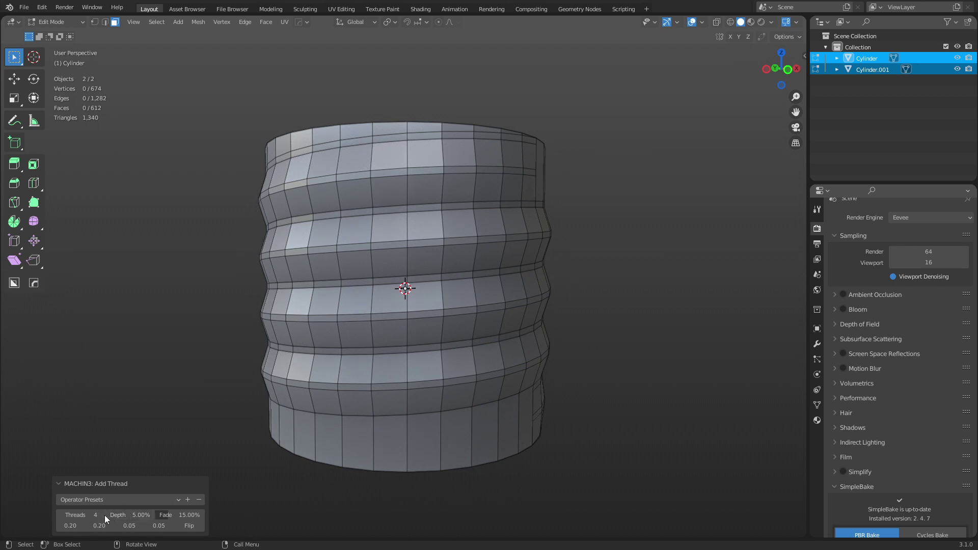
Set the thread to 11 threads, 12.22% depth and 43% fade
left_click_drag(80, 515, 199, 514)
middle_click_drag(356, 253, 382, 364)
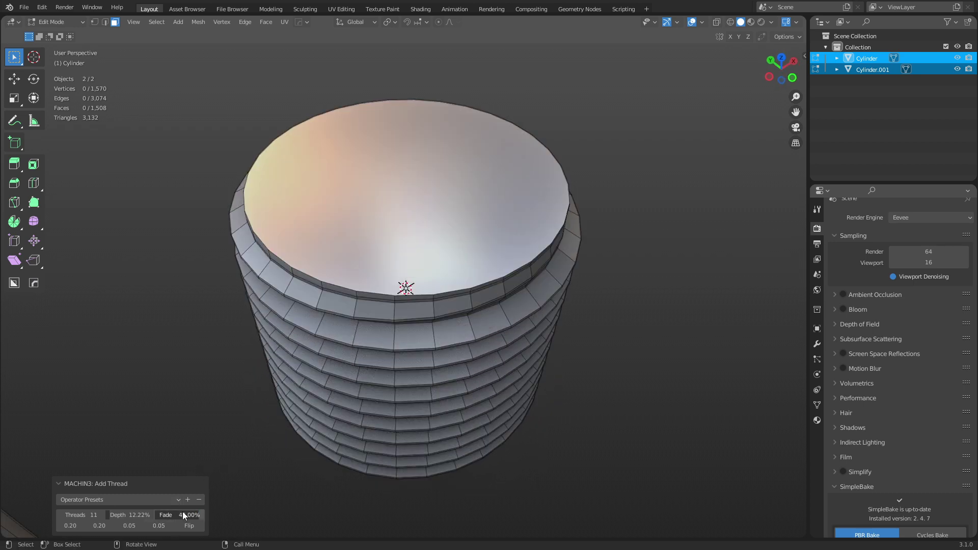
left_click_drag(201, 515, 206, 515)
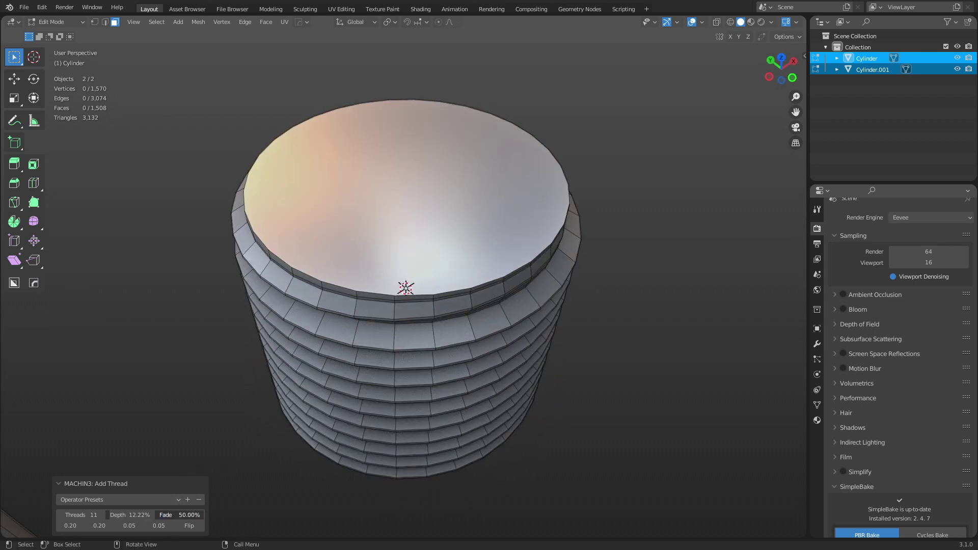
middle_click_drag(265, 474, 304, 328)
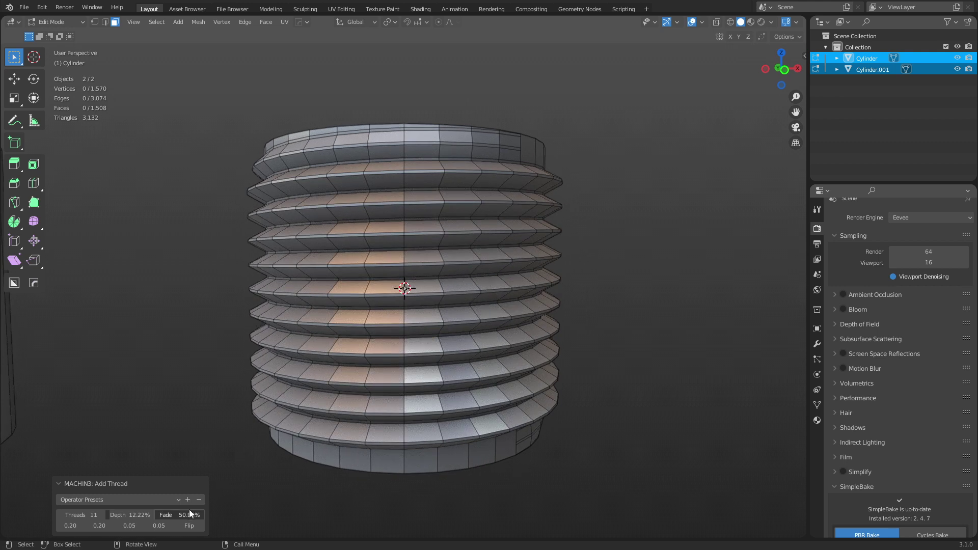
left_click_drag(199, 515, 193, 515)
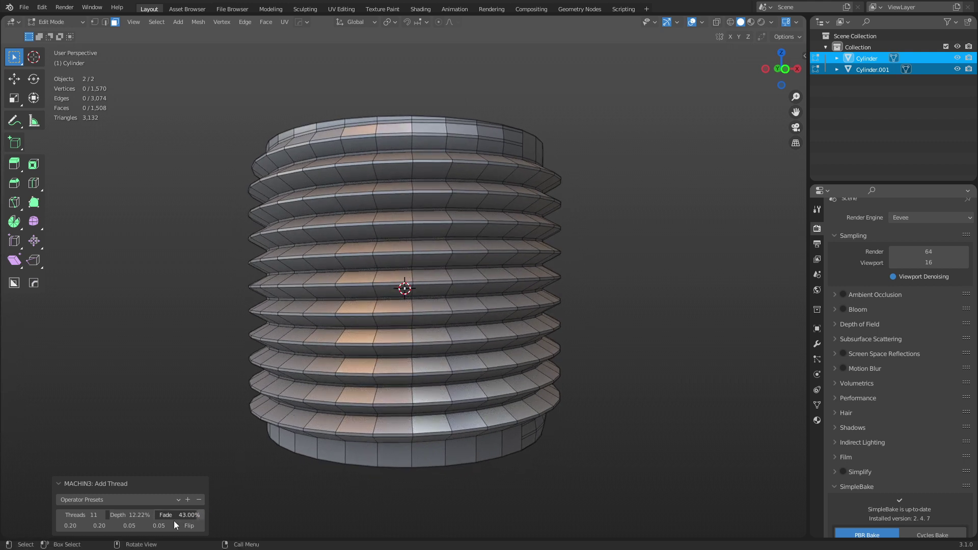
Set the four thread profile values to 0.25, 0.30, 0.12 and 0.19, and toggle Flip on and back off
left_click_drag(74, 527, 181, 532)
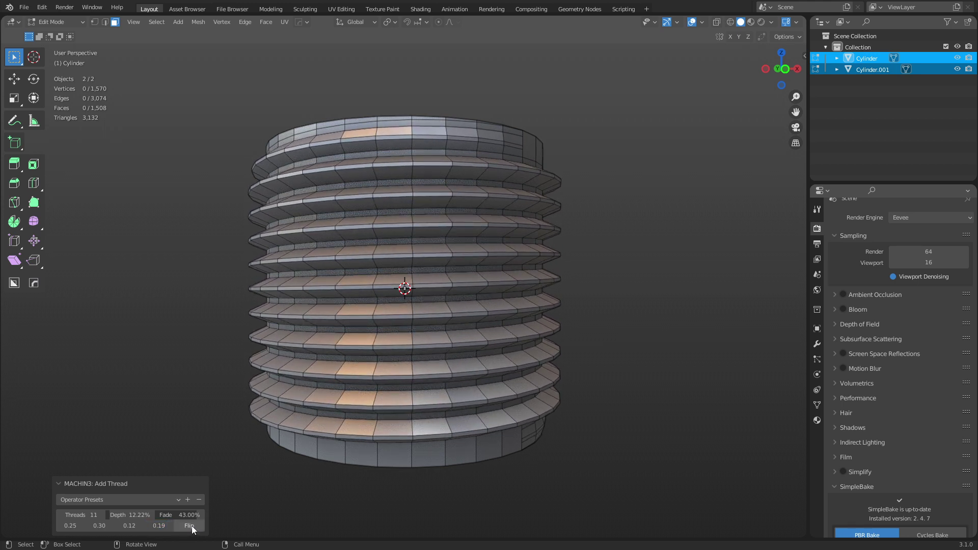
left_click(191, 527)
left_click(192, 528)
Try to add a thread to the side faces of the duplicate cylinder while the original is the active object
scroll(461, 353, "down", 2)
middle_click_drag(465, 356, 558, 326)
left_click(191, 285, "alt")
middle_click_drag(191, 285, 350, 375, "shift")
right_click(420, 351)
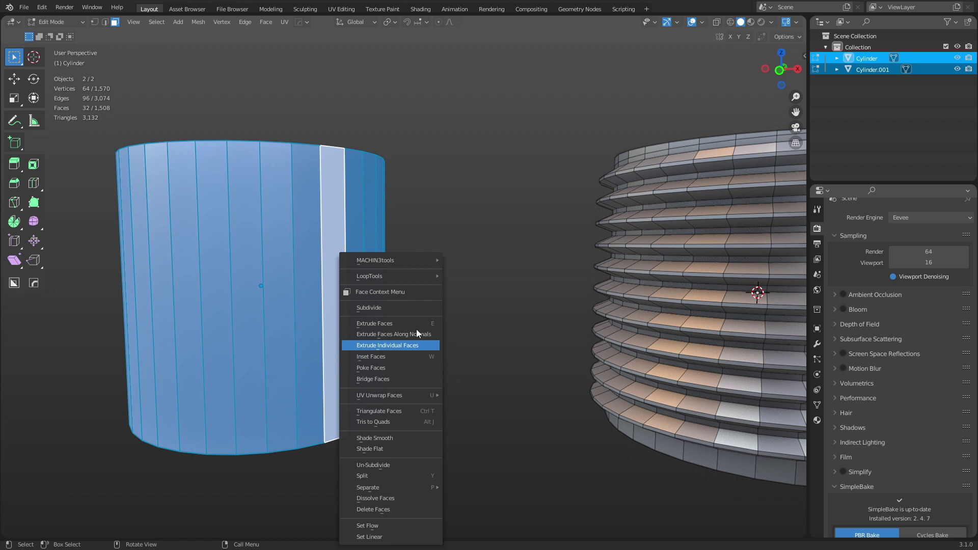
mouse_move(402, 262)
left_click(466, 262)
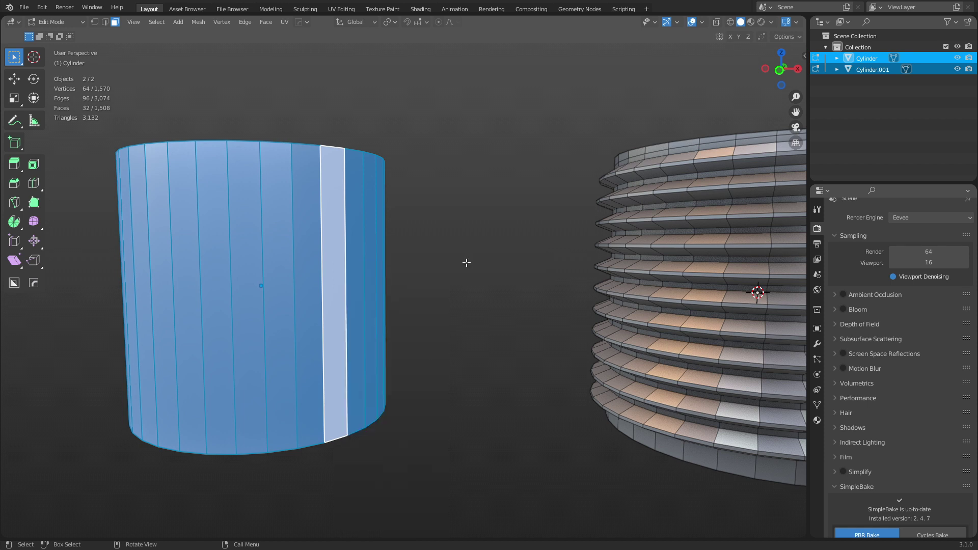
Make the duplicate cylinder active by selecting its side faces and apply MACHIN3tools Add Thread to them
left_click(286, 304)
key("l")
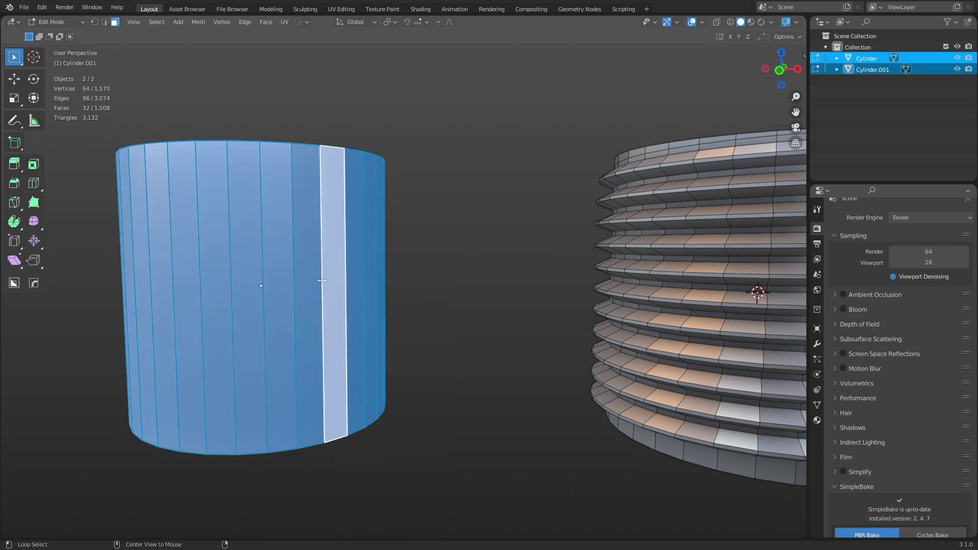
right_click(302, 296)
mouse_move(326, 260)
left_click(359, 262)
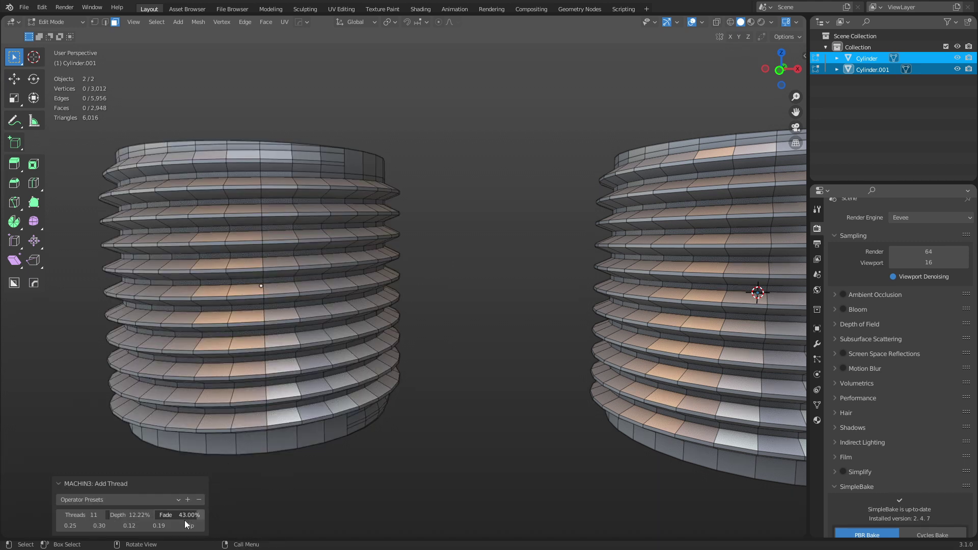
Reduce the duplicate's thread depth until the thread lies flat on the surface, return to Object Mode and select the duplicate
left_click_drag(129, 515, 110, 507)
key("Tab")
left_click(444, 362)
left_click(301, 342)
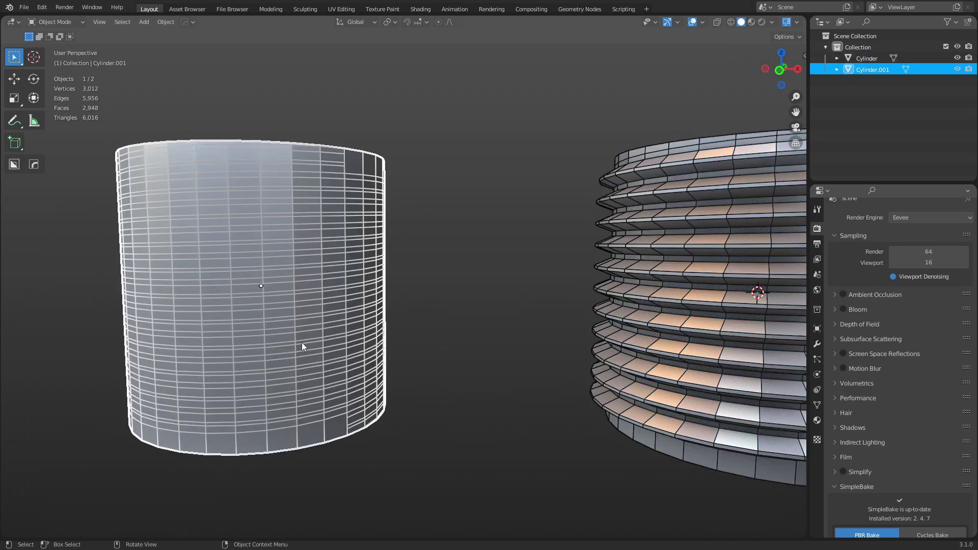
On the original threaded cylinder, dissolve one edge below the plain faces of the top collar, along with the edge loop continuing around it
left_click(707, 303)
middle_click_drag(707, 304, 459, 336)
key("Tab")
left_click(483, 333)
scroll(503, 326, "up", 4)
middle_click_drag(476, 253, 448, 295)
key("2")
left_click(407, 241)
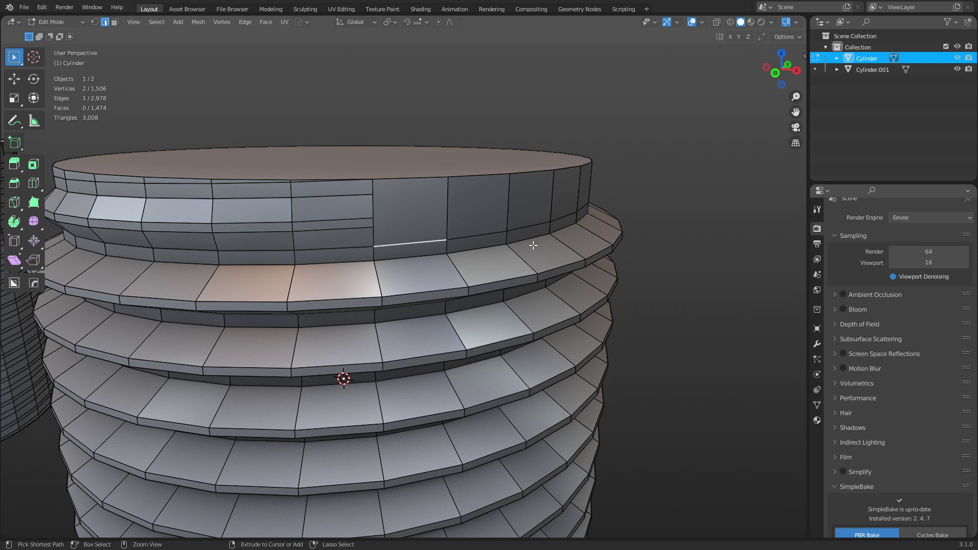
key("ctrl+x")
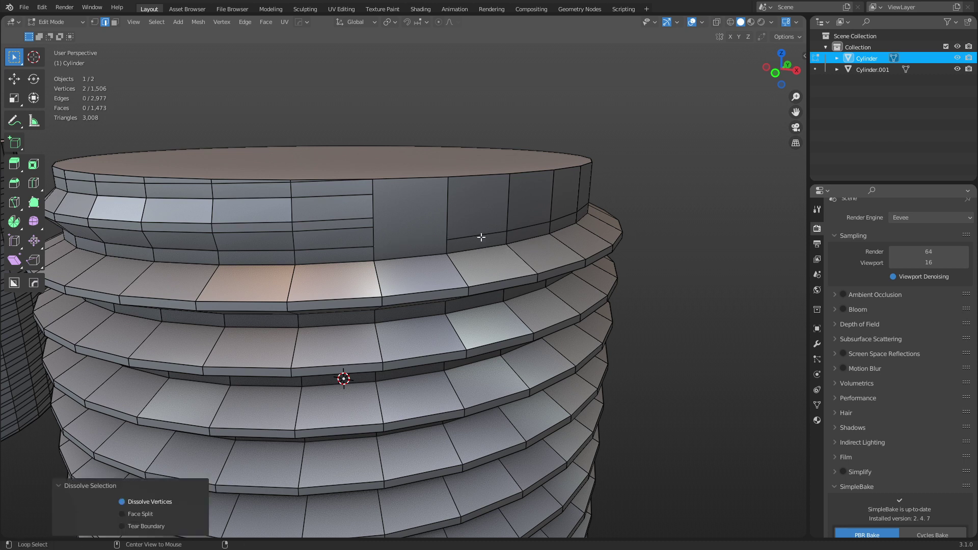
left_click(482, 236, "alt")
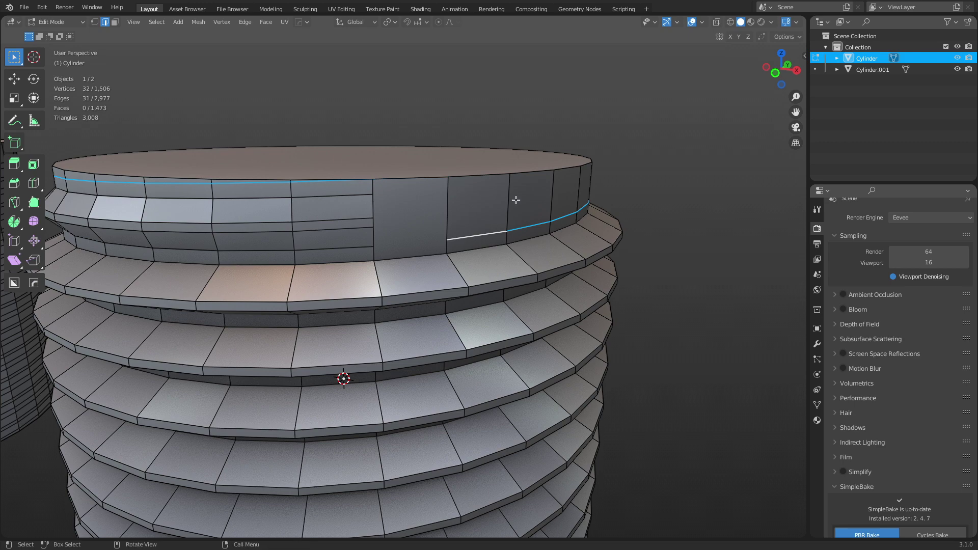
key("ctrl+x")
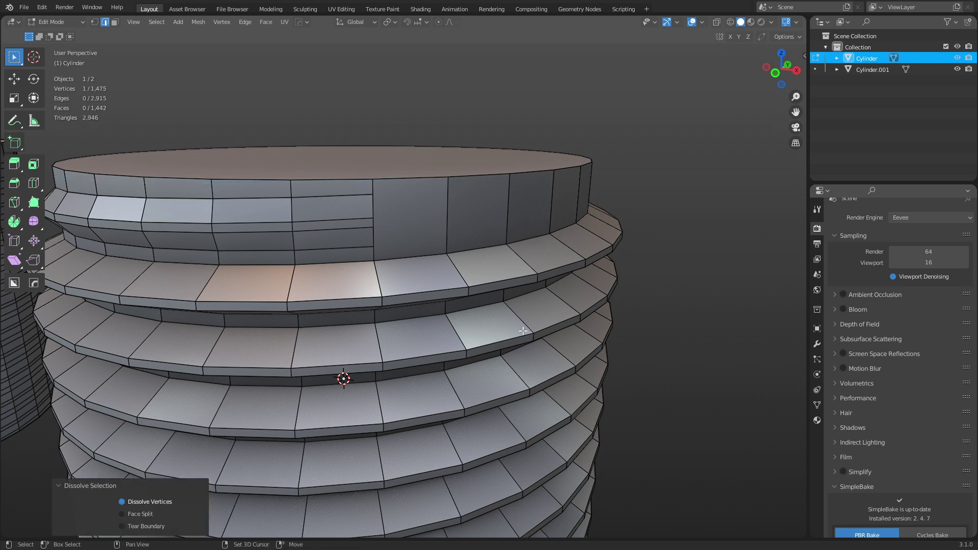
Extrude the bottom cap face of the threaded cylinder a short distance downward
middle_click_drag(532, 379, 549, 154, "shift")
middle_click_drag(505, 280, 451, 293)
scroll(482, 254, "up", 2)
scroll(490, 230, "down", 2)
key("3")
left_click(406, 155)
middle_click_drag(406, 155, 473, 301)
key("e")
left_click(499, 322)
Dissolve one edge above the bottom cap's extruded band, along with the edge loop continuing around it, and return to Object Mode
key("2")
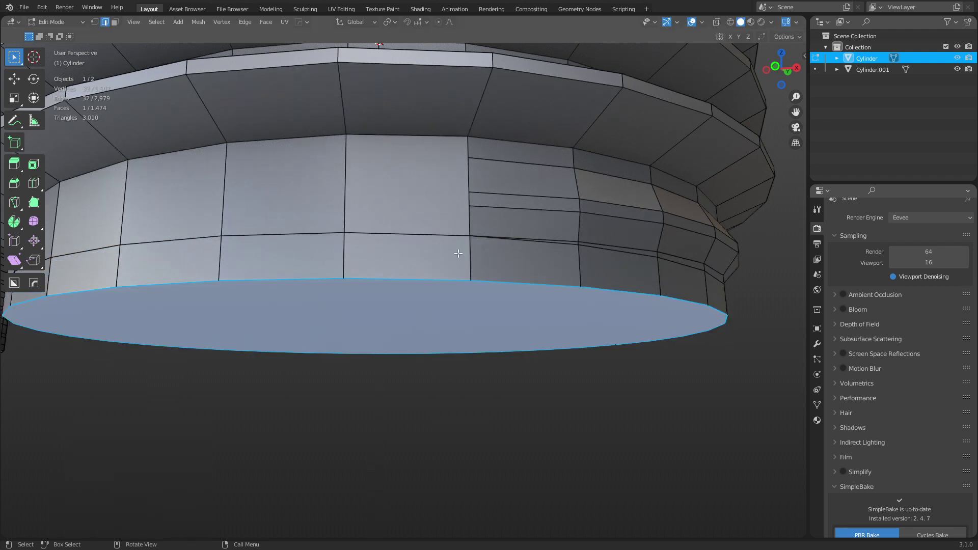
left_click(413, 235)
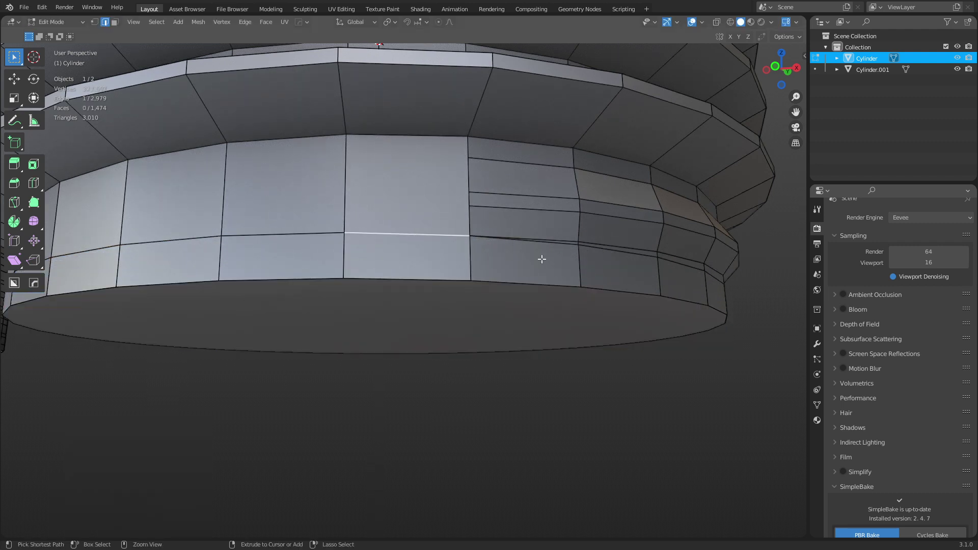
key("ctrl+x")
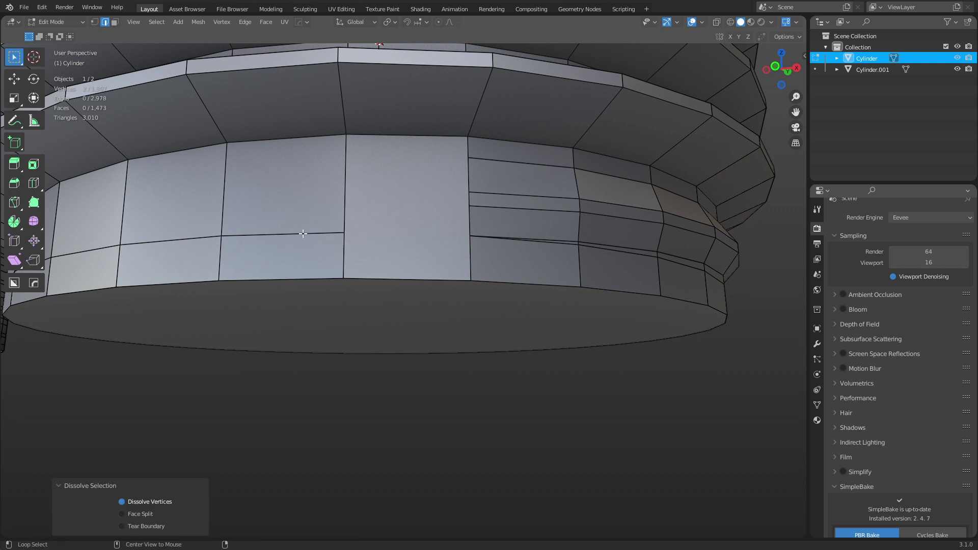
left_click(303, 234, "alt")
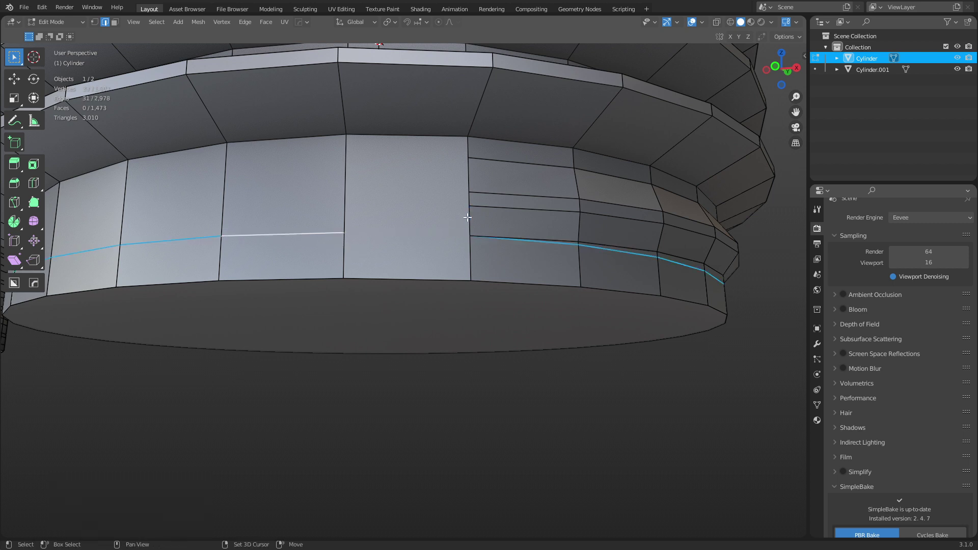
key("ctrl+x")
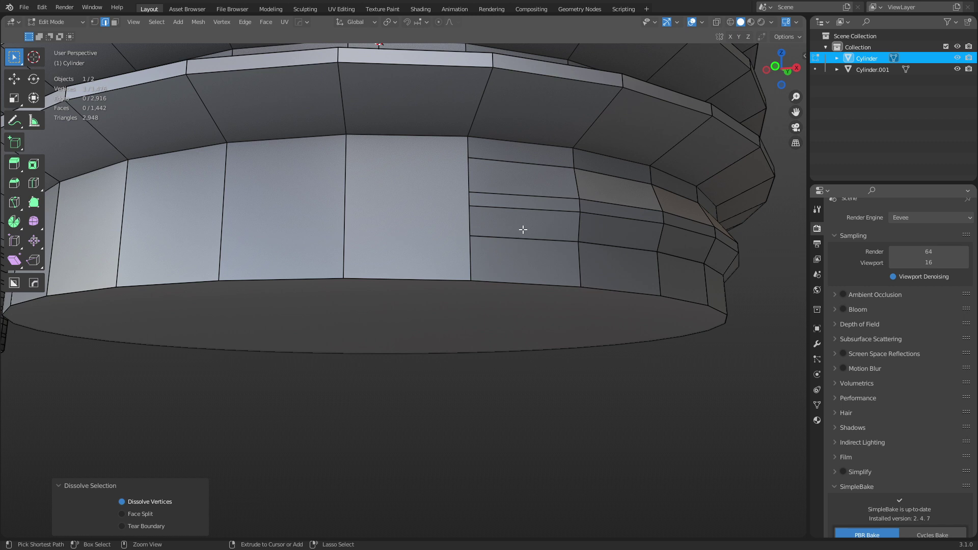
key("ctrl+Tab")
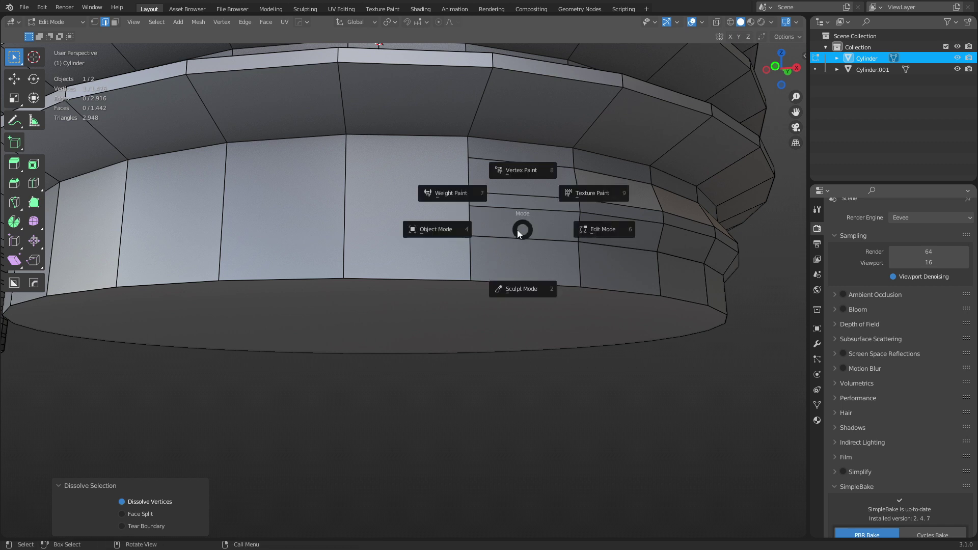
left_click(469, 232)
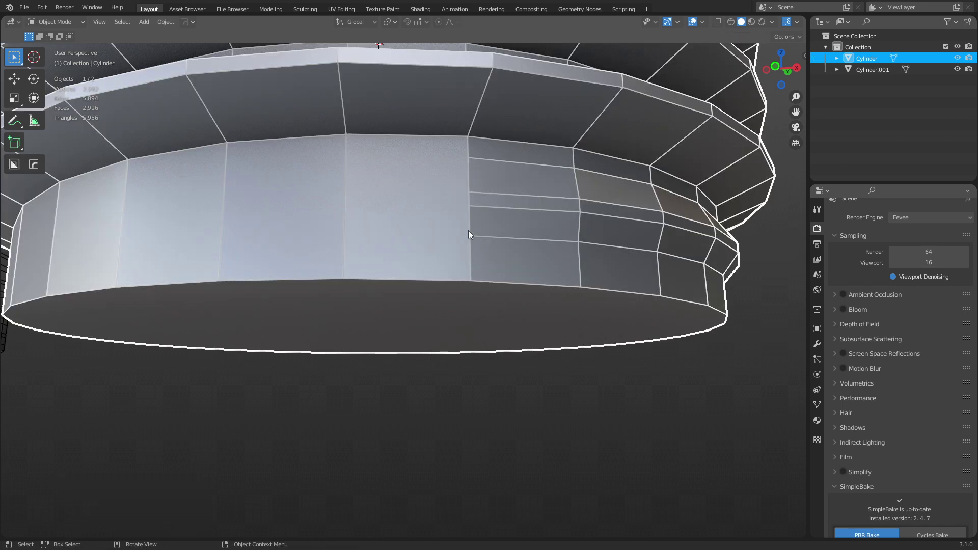
Undo the mode change and the edge dissolves on the bottom collar
key("ctrl+z")
key("ctrl+z")
key("ctrl+z")
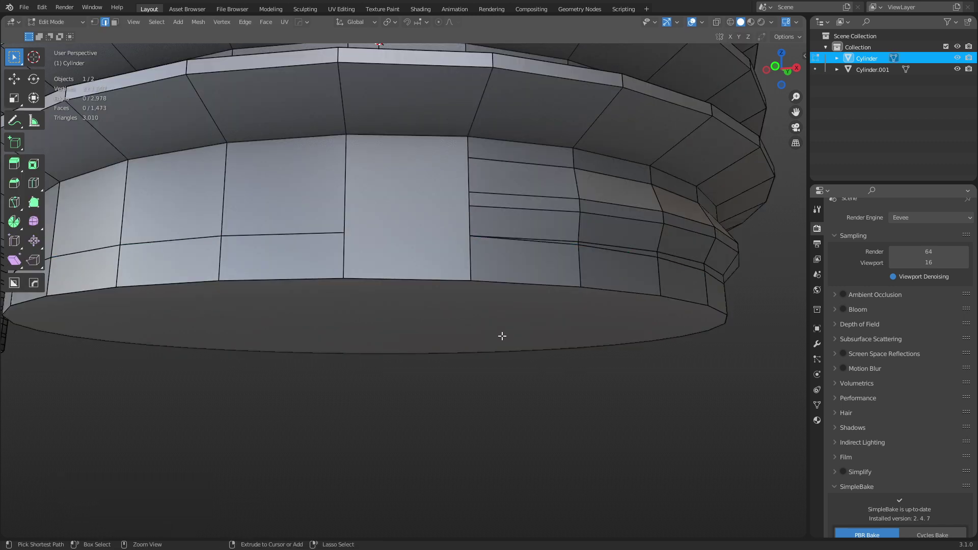
key("ctrl+z")
In Edit Mode, dissolve the complete edge loop above the bottom cap's extruded band, then return to Object Mode and deselect the cylinder
key("ctrl+Tab")
left_click(549, 330)
left_click(434, 232, "alt")
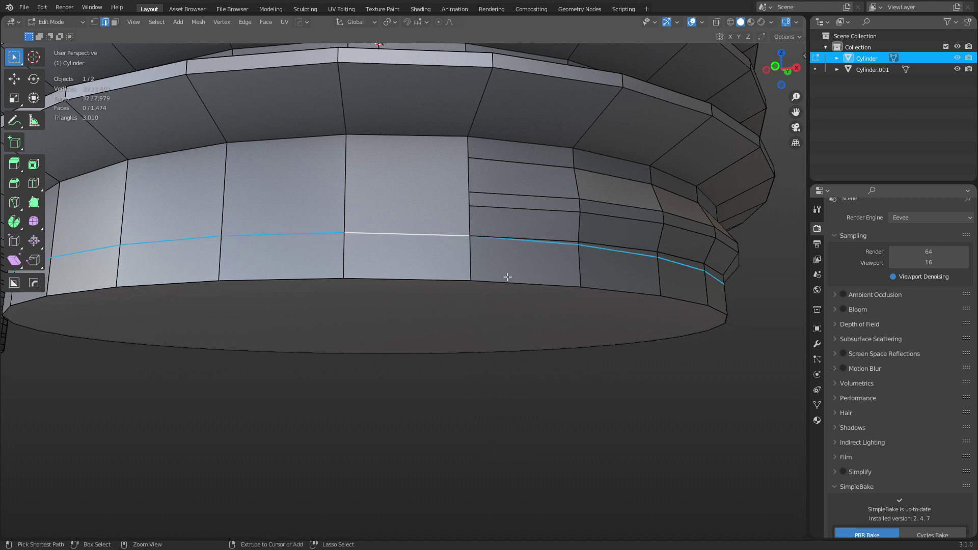
key("ctrl+x")
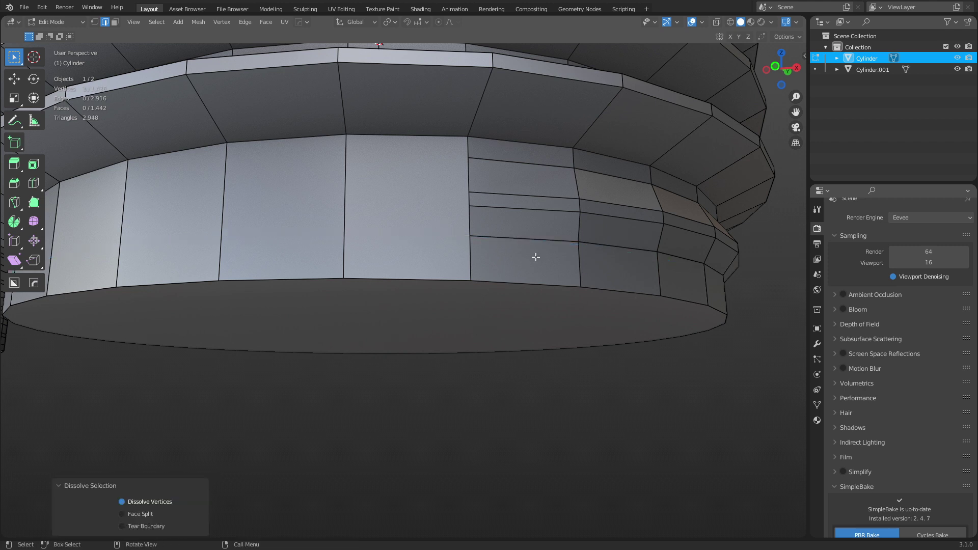
key("ctrl+Tab")
left_click(502, 264)
scroll(508, 280, "down", 6)
left_click(516, 349)
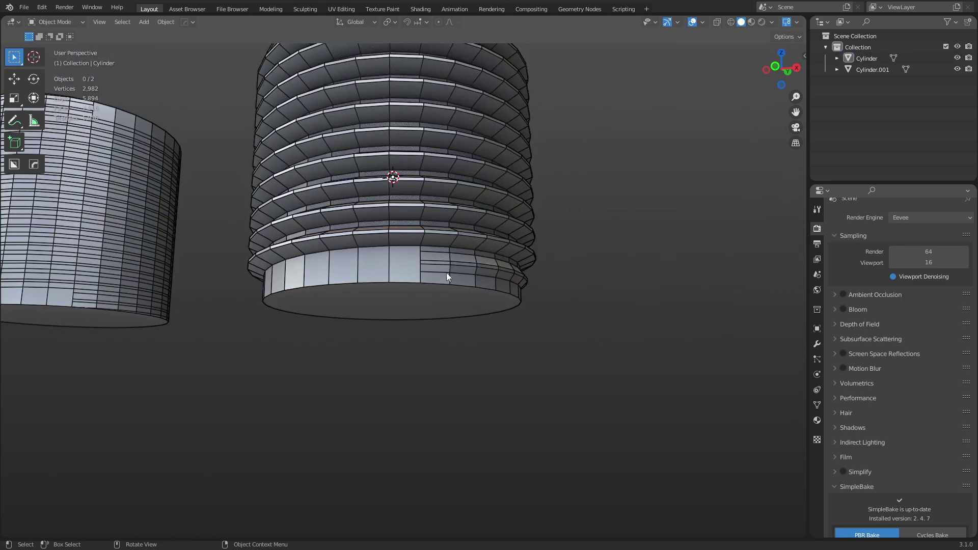
Select the original threaded cylinder and enter Edit Mode at the top collar, where the thread meets the plain faces
scroll(447, 274, "up", 6)
middle_click_drag(497, 251, 472, 419, "shift")
scroll(483, 356, "down", 5)
middle_click_drag(467, 238, 469, 283)
left_click(467, 285)
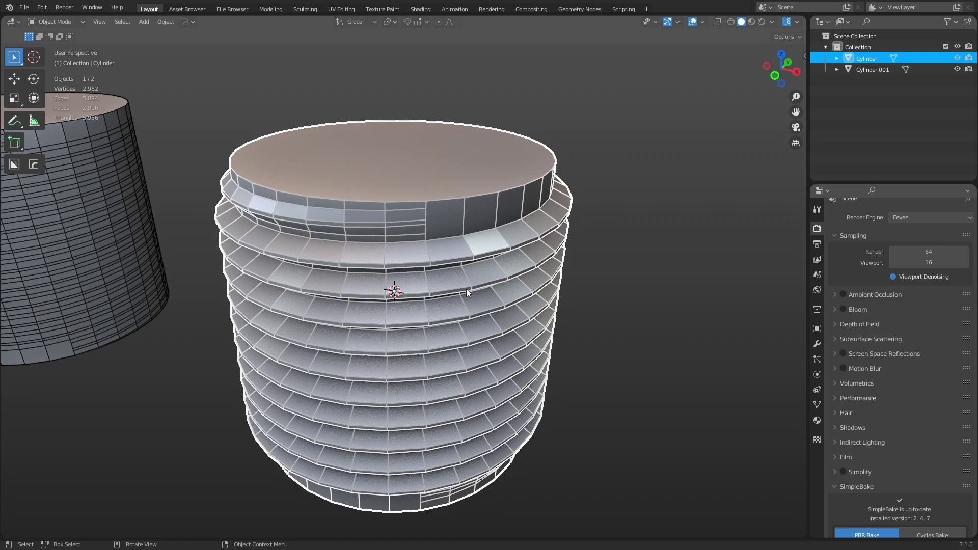
scroll(466, 288, "up", 5)
key("ctrl+Tab")
mouse_move(444, 252)
middle_mouse_down("shift")
mouse_move(443, 270)
mouse_move(467, 283)
mouse_move(454, 255)
middle_mouse_up("shift")
left_click(465, 270)
scroll(467, 284, "up", 2)
middle_click_drag(454, 255, 448, 298, "shift")
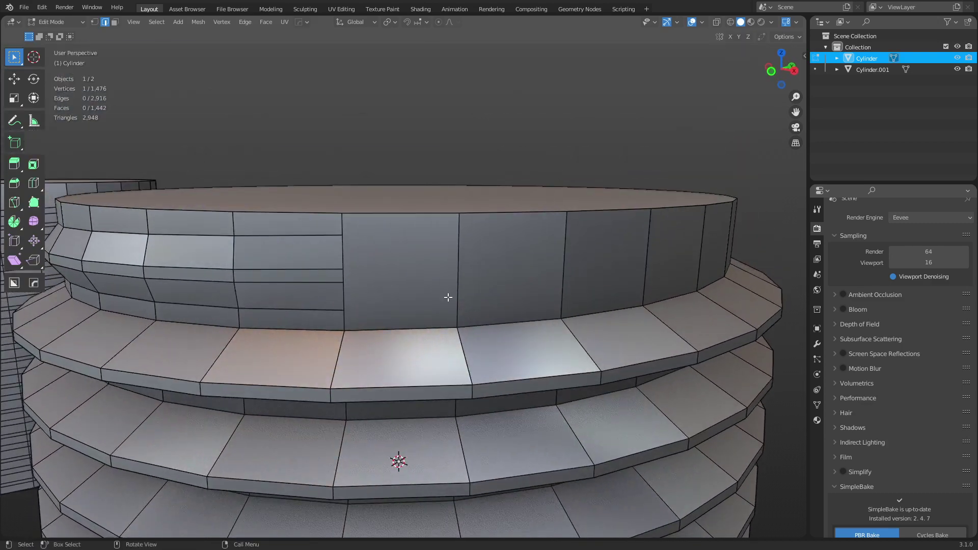
Knife a bracket joining the outer thread edges into the adjacent plain face of the top collar, linking its corners to the face's far corners
key("k")
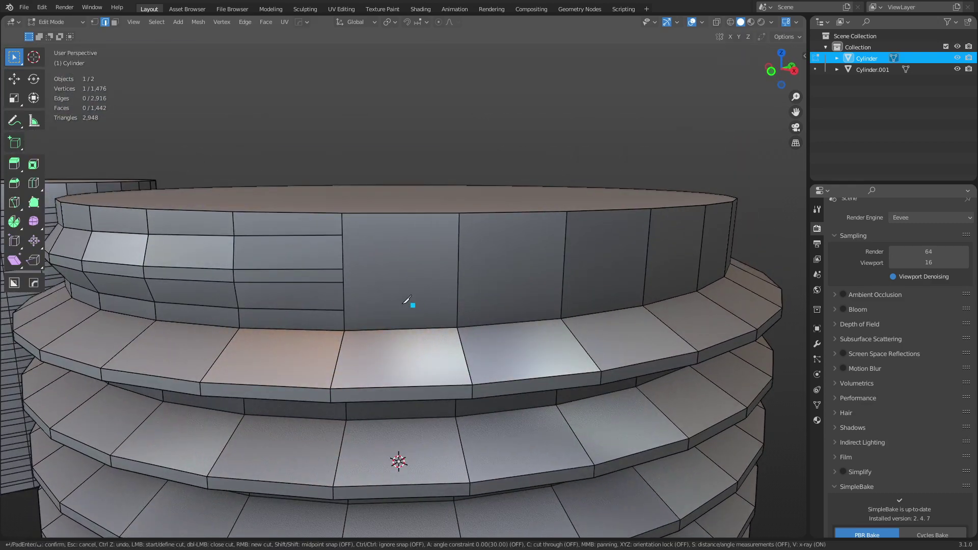
left_click(344, 310)
left_click(396, 292)
left_click(394, 249)
left_click(457, 327)
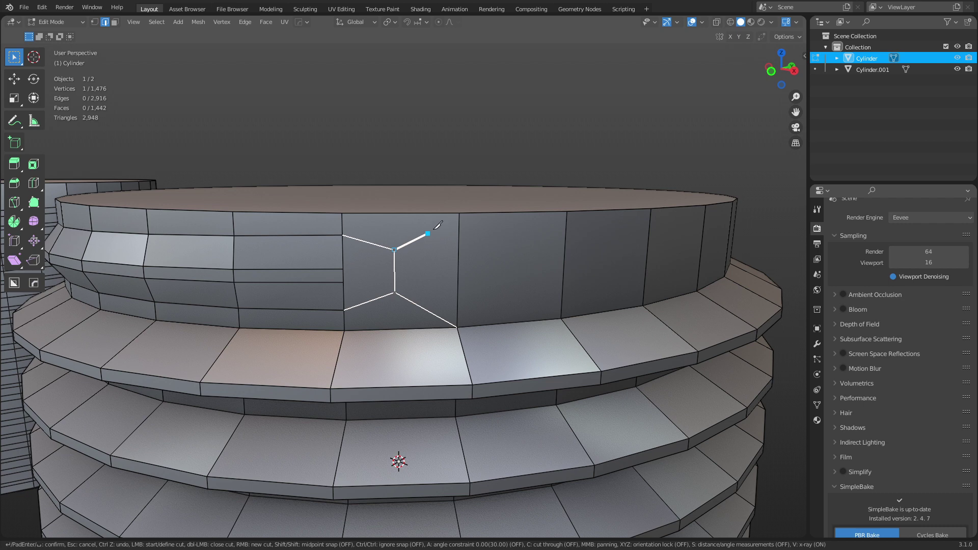
left_click(458, 214)
Knife a smaller bracket from the two inner thread edges on the top collar and connect it to the outer bracket's corners
scroll(349, 283, "up", 8)
middle_click_drag(504, 301, 317, 294, "shift")
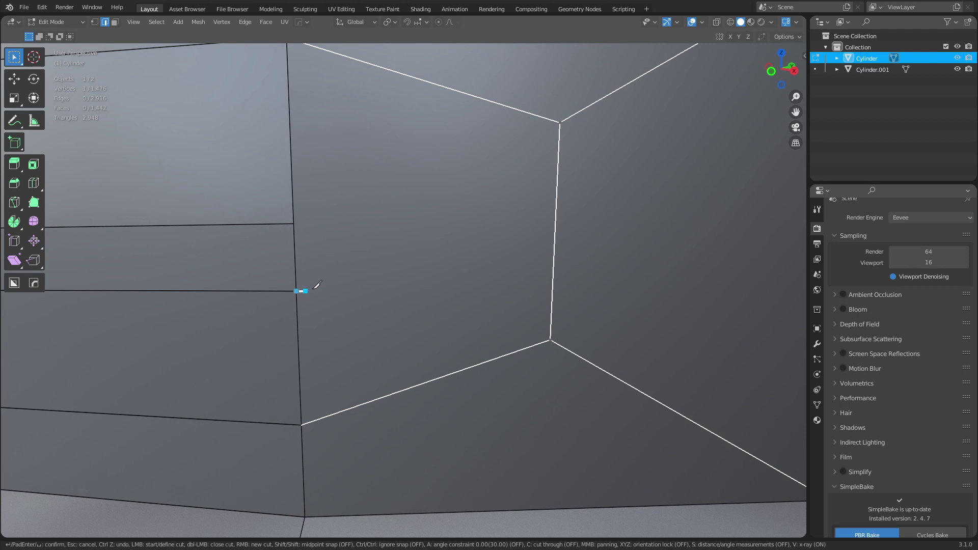
left_click(376, 274)
left_click(376, 237)
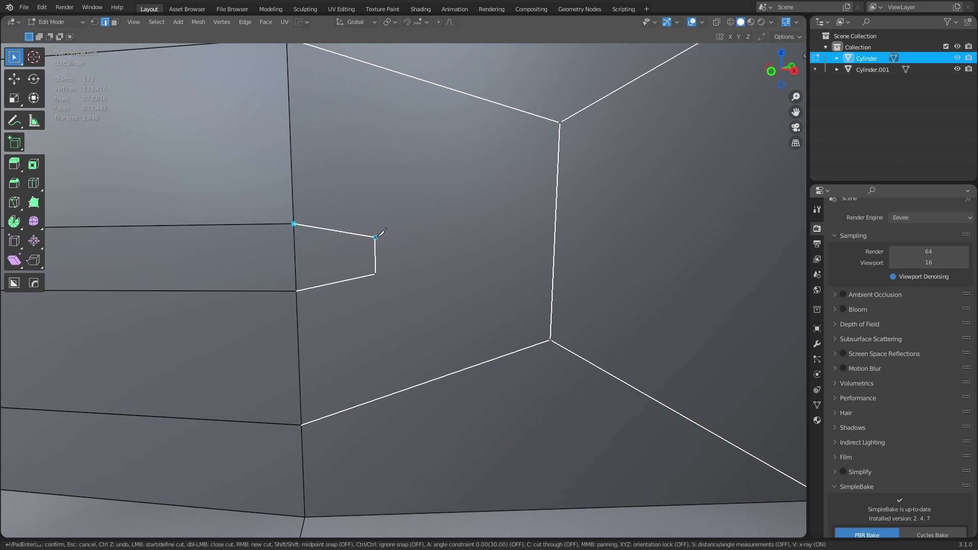
left_click(560, 123)
left_click(376, 274)
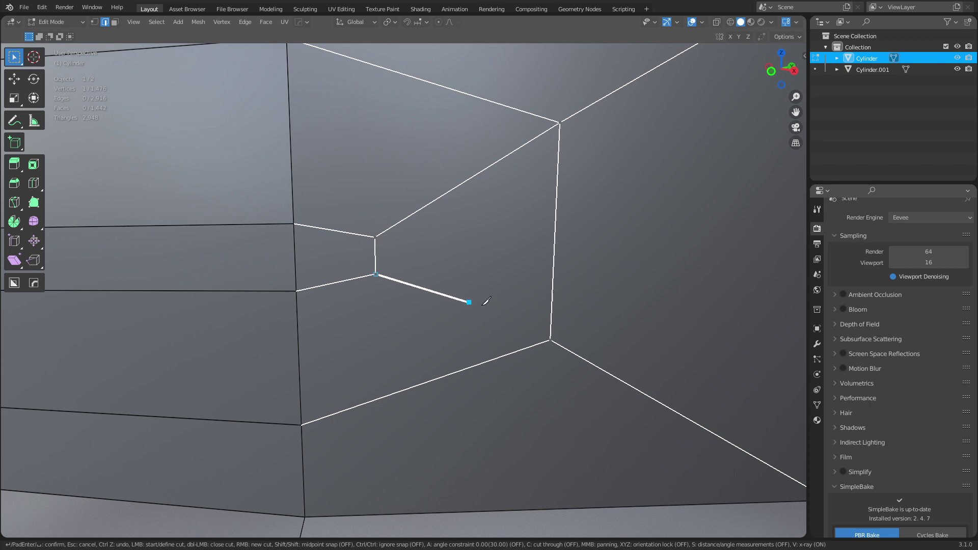
Knife matching outer and inner brackets at the bottom collar's thread end, linking the outer bracket's corners to the plain face's far corners
scroll(525, 361, "down", 8)
scroll(417, 306, "up", 5)
middle_click_drag(406, 265, 429, 285)
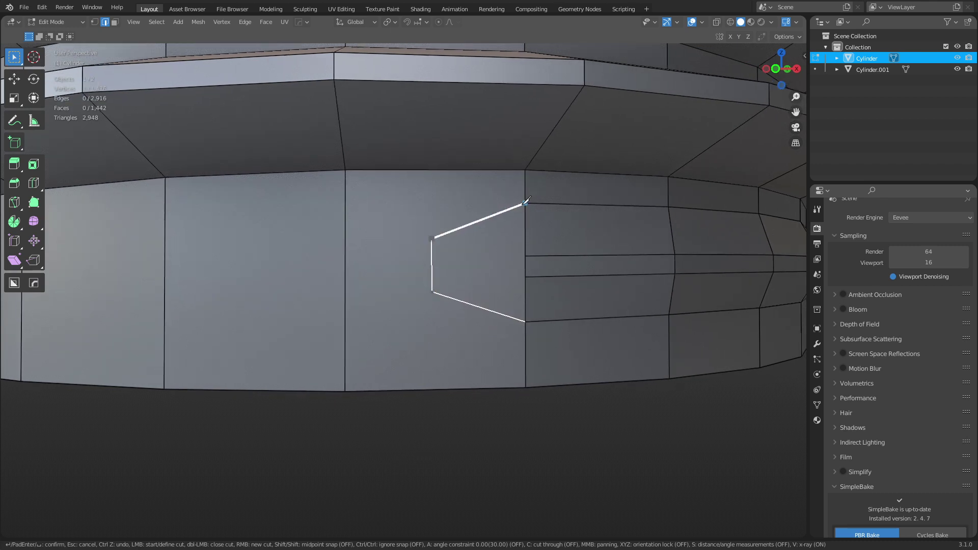
scroll(523, 261, "up", 4)
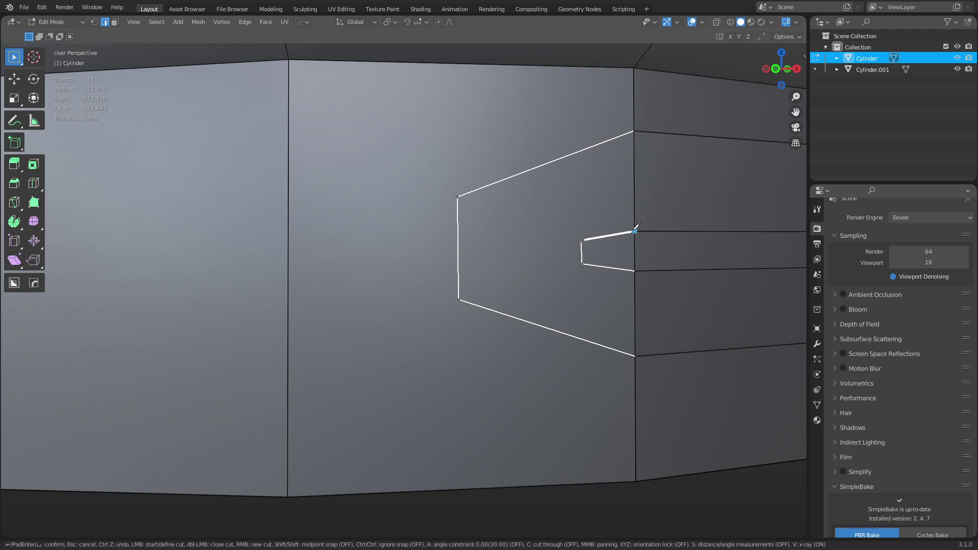
left_click(458, 300)
left_click(288, 497)
left_click(459, 300)
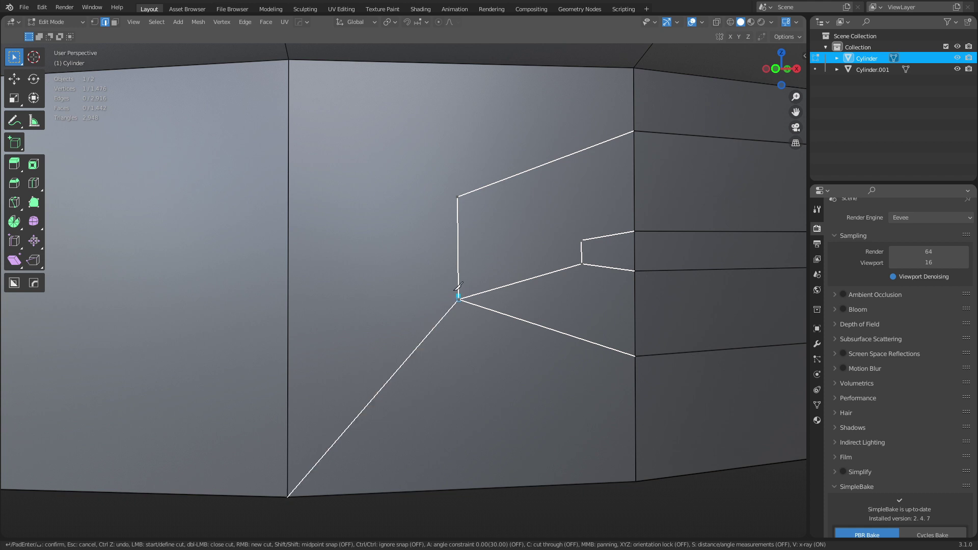
left_click(457, 196)
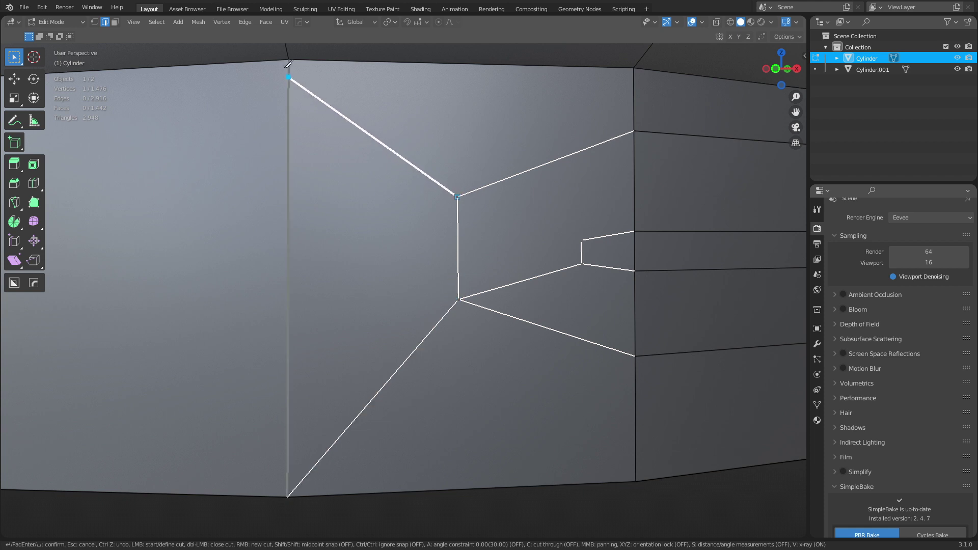
scroll(409, 214, "down", 7)
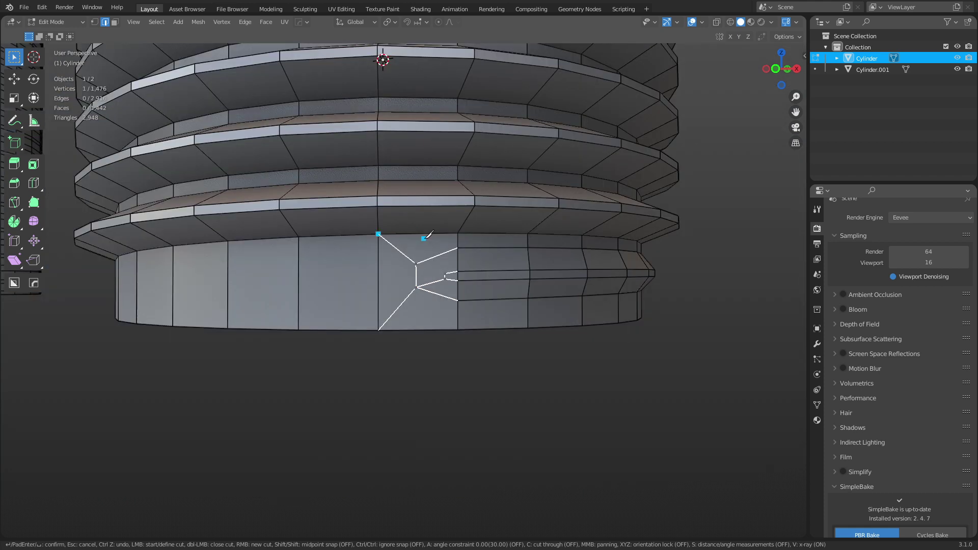
Connect the bottom collar's inner bracket to the outer bracket's upper corner and apply all the knife cuts
middle_click_drag(465, 188, 448, 372, "shift")
middle_click_drag(433, 255, 419, 234)
middle_click_drag(436, 291, 430, 283)
scroll(430, 284, "up", 1)
middle_click_drag(442, 338, 481, 248)
scroll(469, 214, "up", 8)
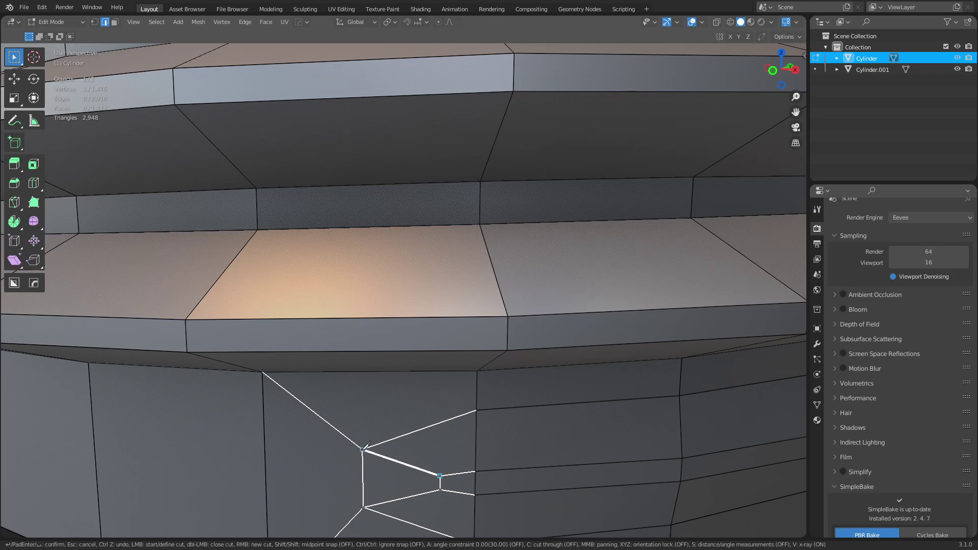
middle_click_drag(502, 416, 517, 415)
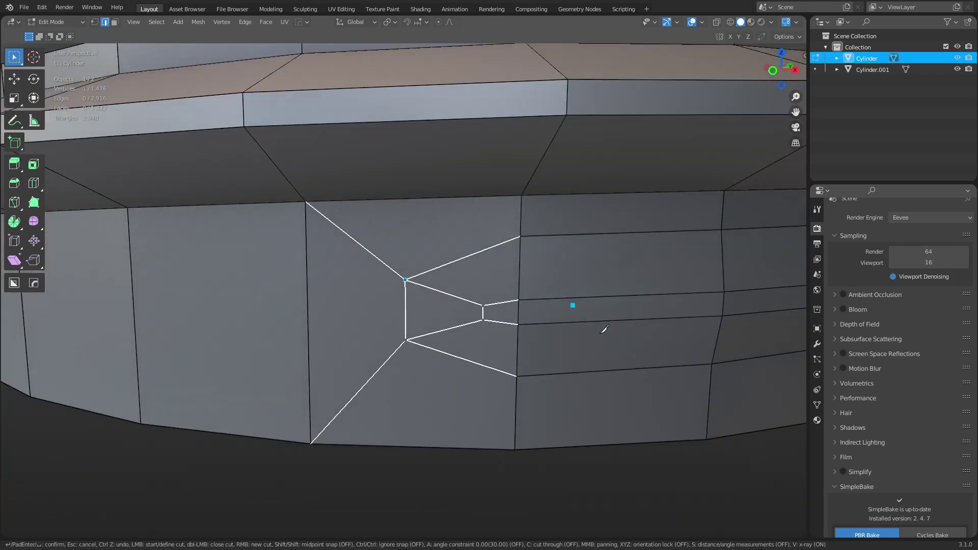
key("Return")
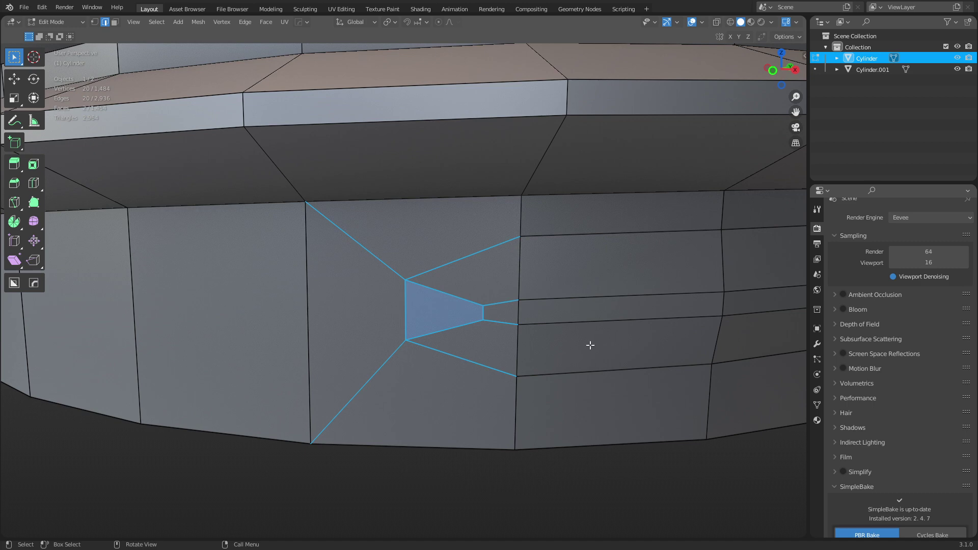
Bevel the two edge loops at the thread's root with a width of 0.0123 m and 2 segments
left_click(450, 314)
scroll(530, 391, "down", 8)
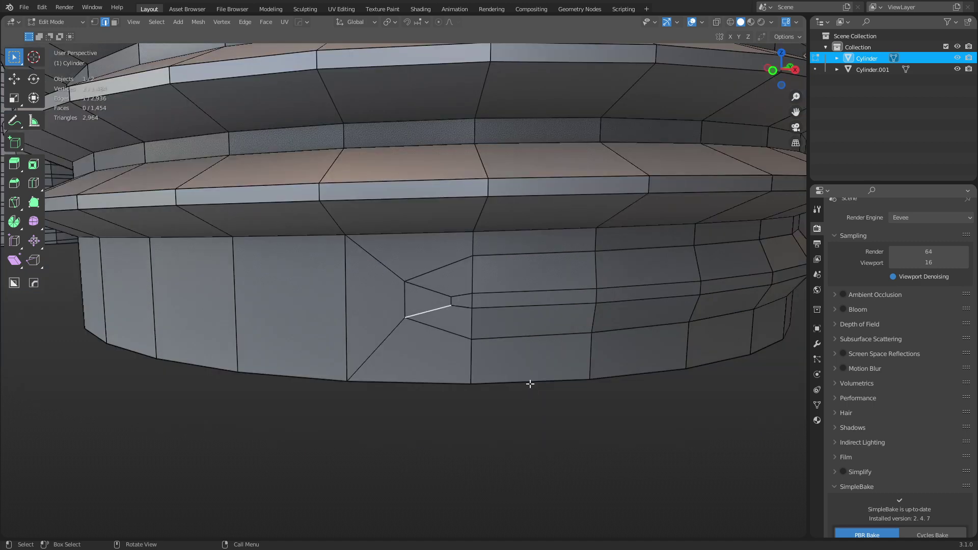
middle_click_drag(512, 208, 445, 349)
left_click(490, 252, "alt")
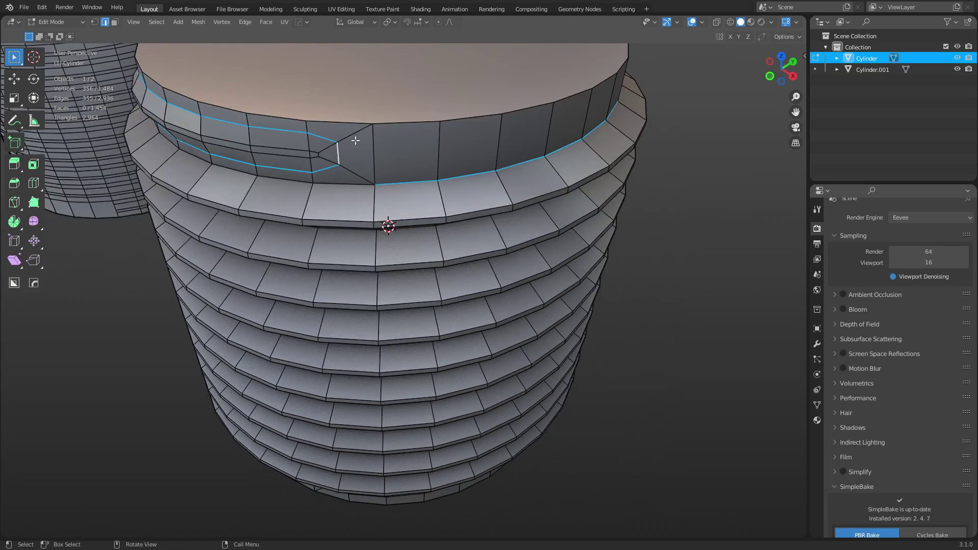
left_click(339, 183, "alt+shift")
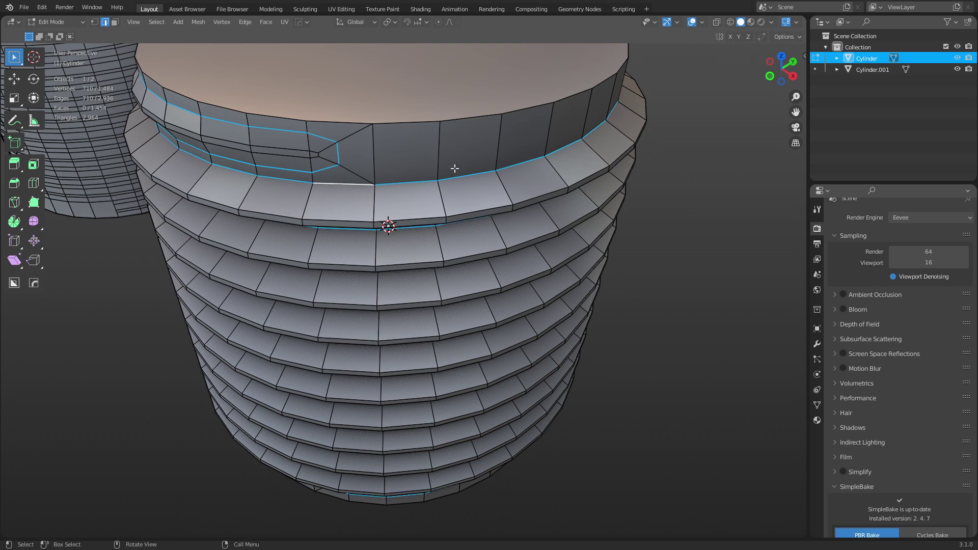
middle_click_drag(422, 182, 439, 100)
scroll(498, 254, "up", 4)
key("ctrl+b")
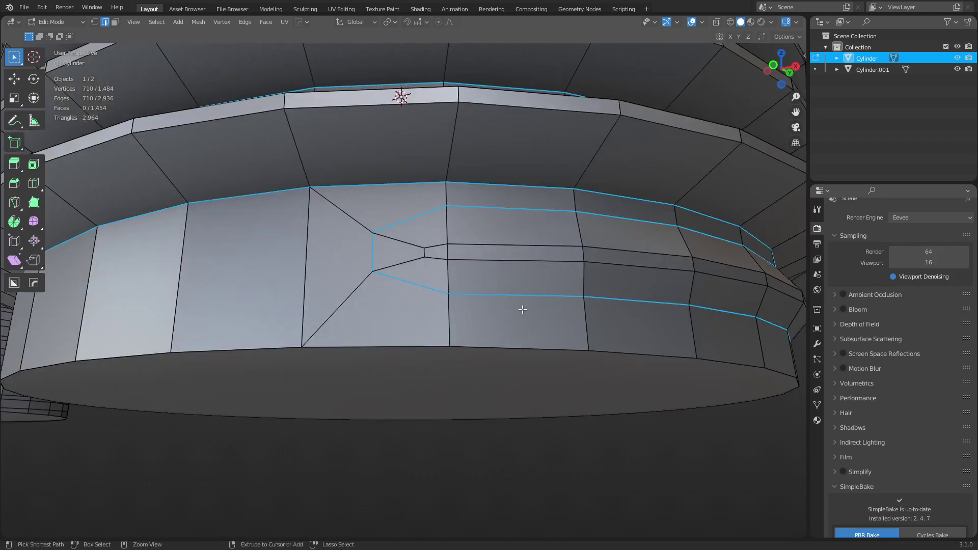
scroll(542, 334, "up", 1)
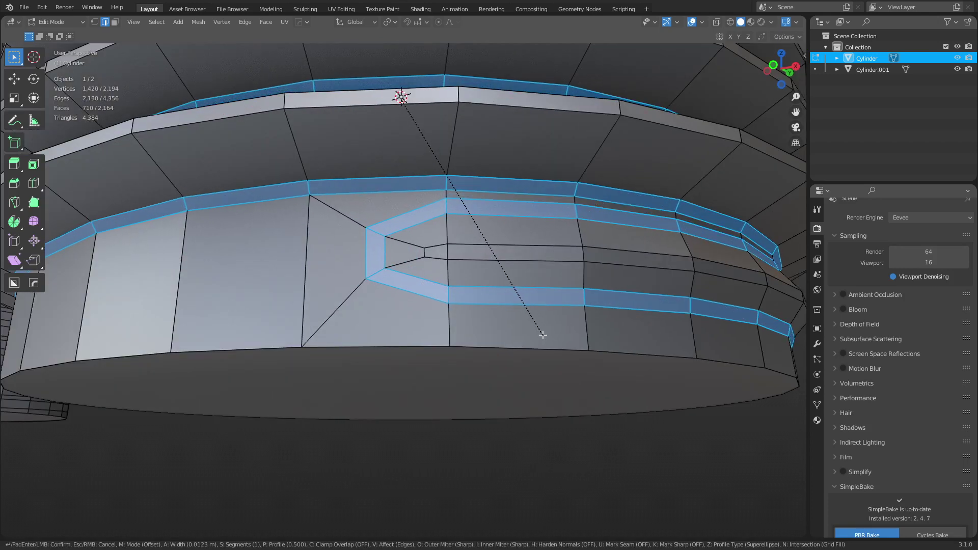
left_click(543, 335)
key("ctrl+Tab")
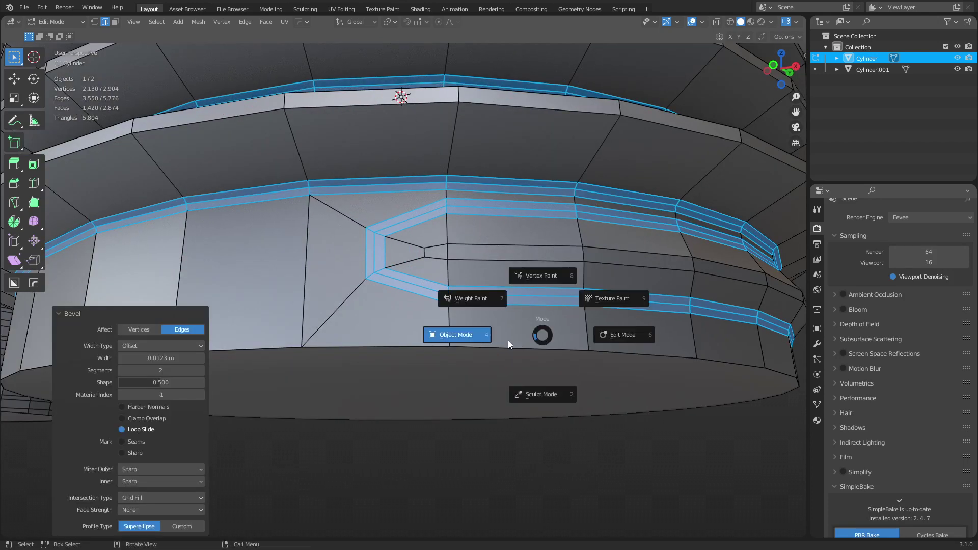
left_click(475, 341)
middle_click_drag(554, 420, 505, 427)
key("ctrl+Tab")
left_click(528, 425)
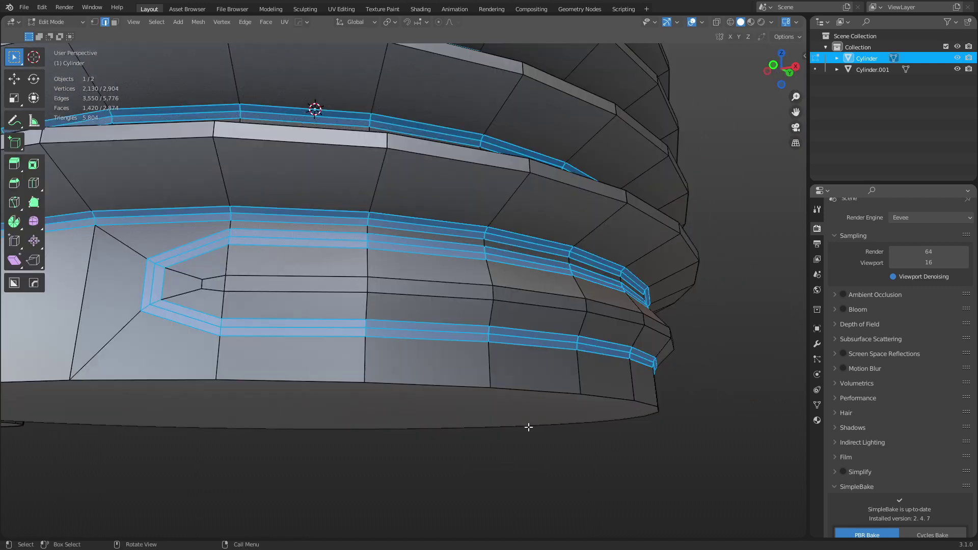
Delete the cylinder's top and bottom cap faces
scroll(528, 426, "down", 3)
key("3")
left_click(361, 355)
middle_click_drag(436, 230, 446, 293)
scroll(446, 293, "down", 1)
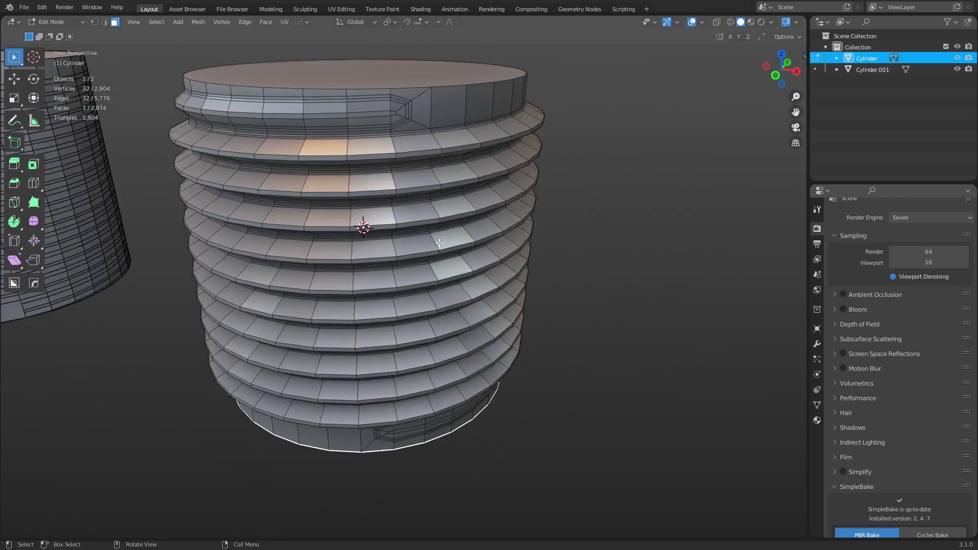
middle_click_drag(399, 128, 402, 148)
left_click(387, 107, "shift")
key("x")
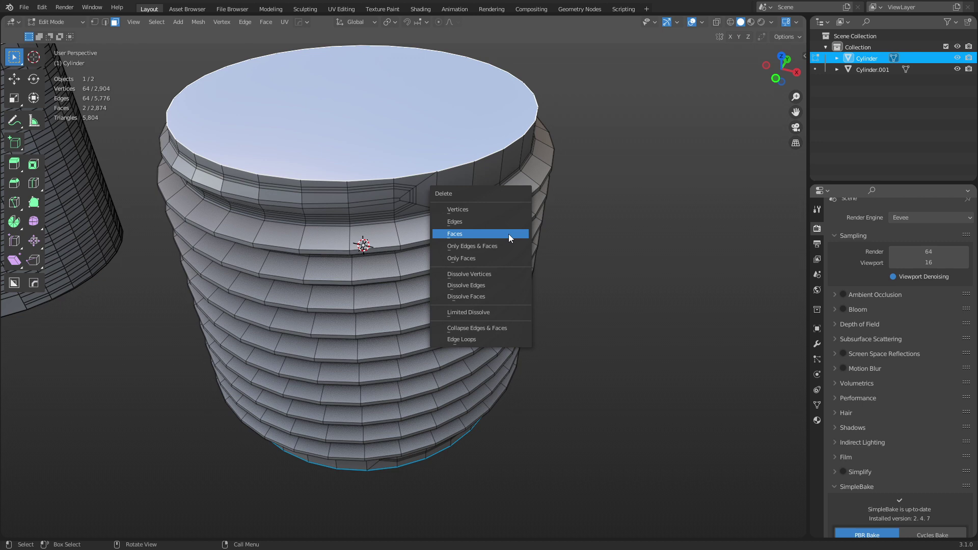
left_click(509, 233)
Return to Object Mode and add a Subdivision modifier with viewport level 3 to the threaded cylinder
key("ctrl+Tab")
left_click(445, 240)
middle_click_drag(638, 289, 765, 328)
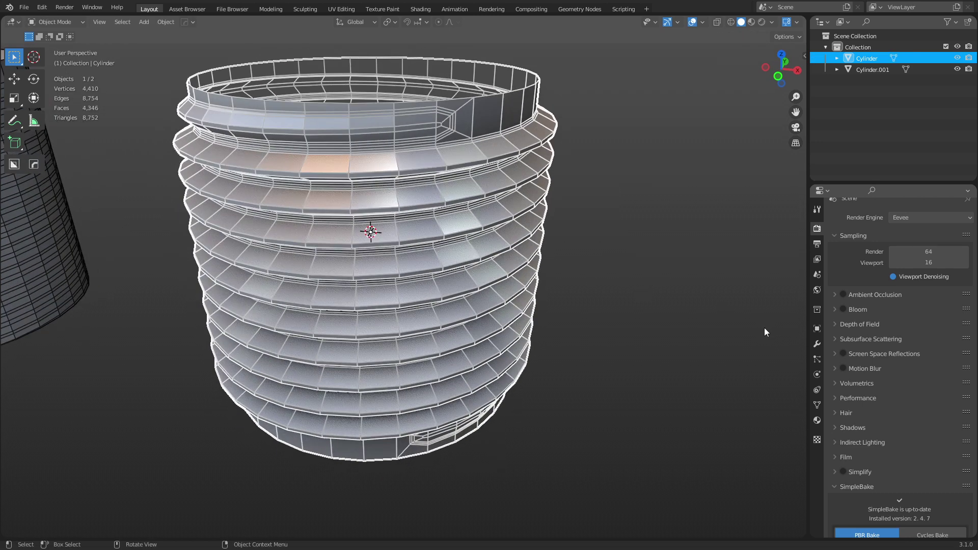
left_click(816, 345)
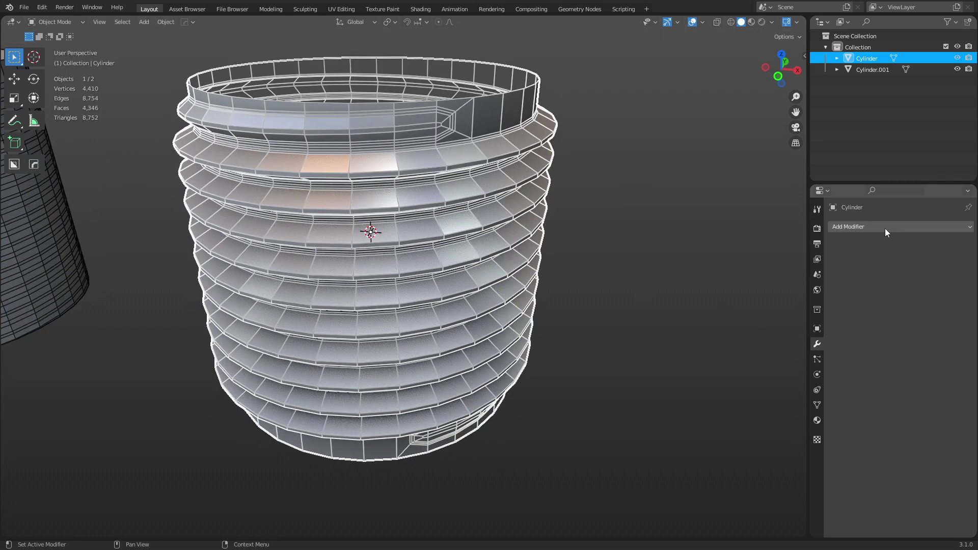
left_click(885, 228)
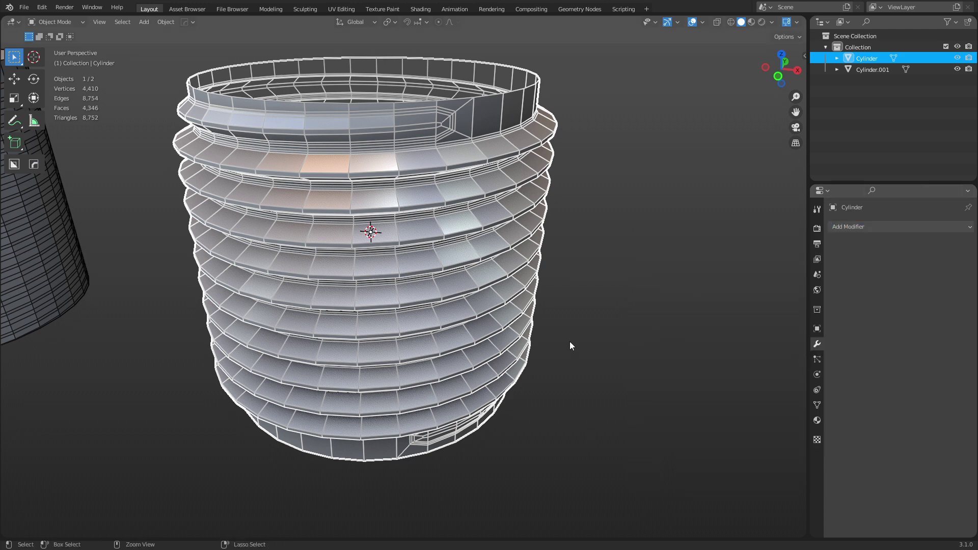
key("ctrl+3")
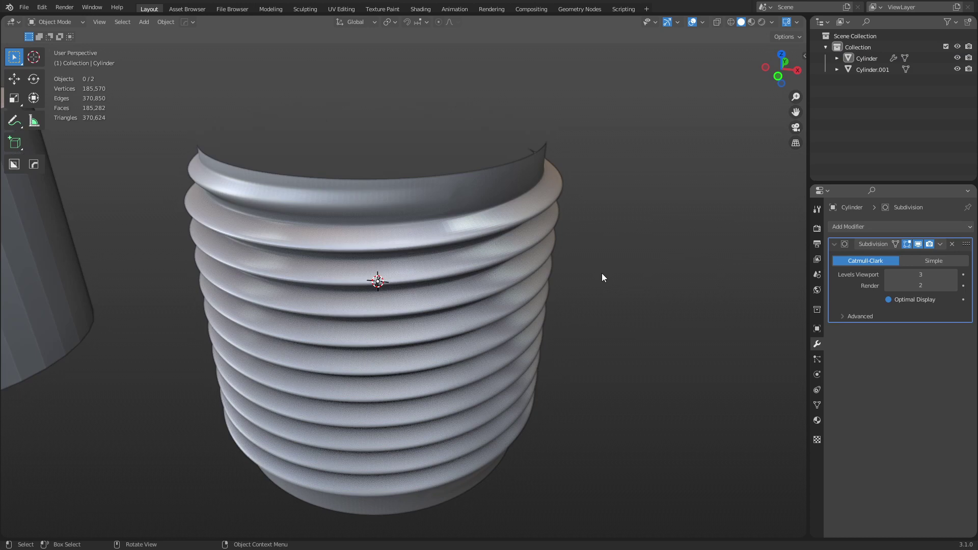
Select the subdivided cylinder and shade it smooth
scroll(601, 273, "up", 3)
left_click(529, 324)
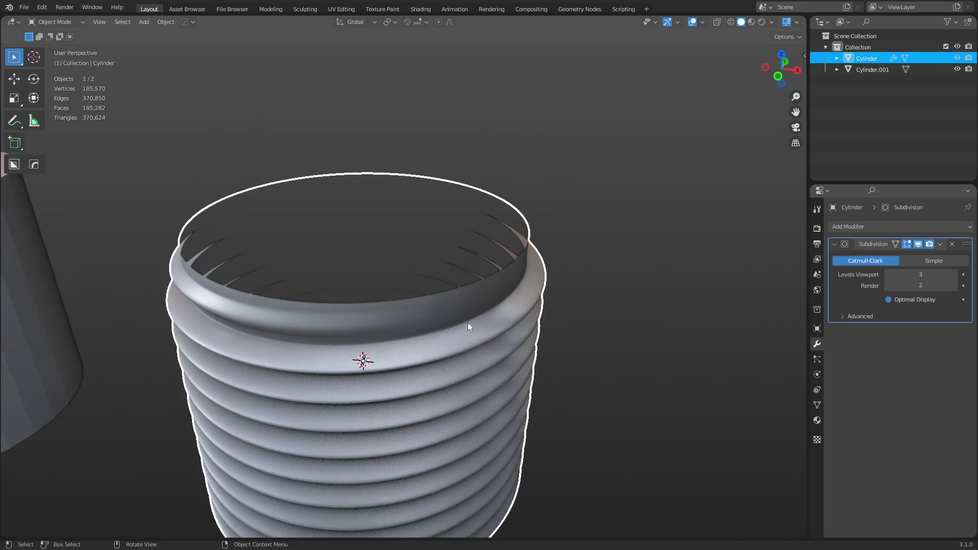
scroll(469, 326, "up", 5)
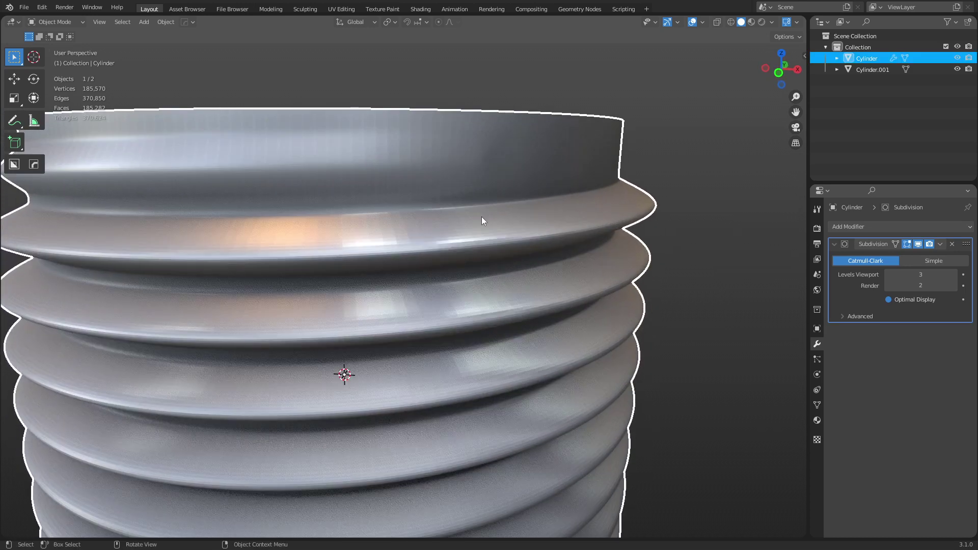
right_click(482, 217)
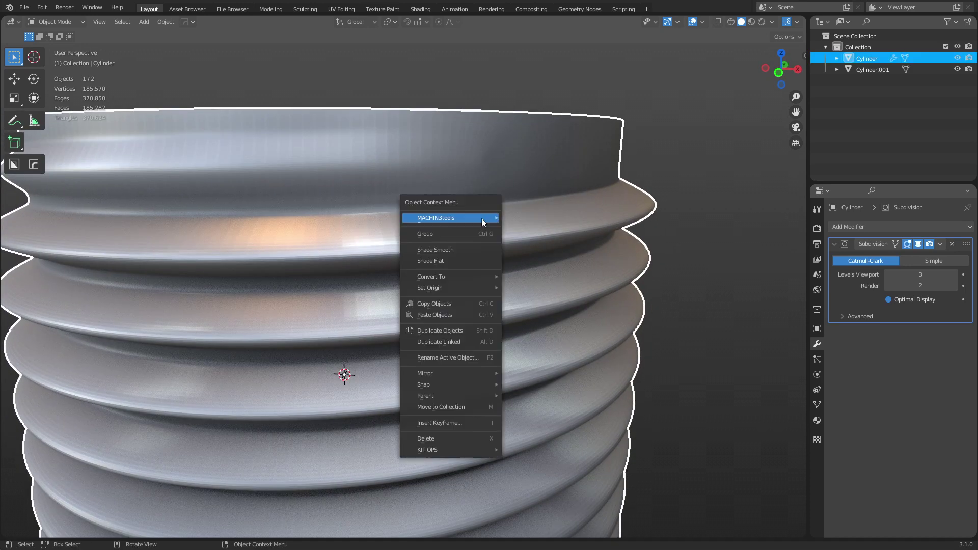
left_click(469, 250)
Enter edge editing on the threaded cylinder and set the transform orientation to Normal
middle_click_drag(464, 250, 412, 306, "shift")
scroll(432, 297, "up", 4)
scroll(407, 297, "down", 3)
key("ctrl+Tab")
left_click(467, 301)
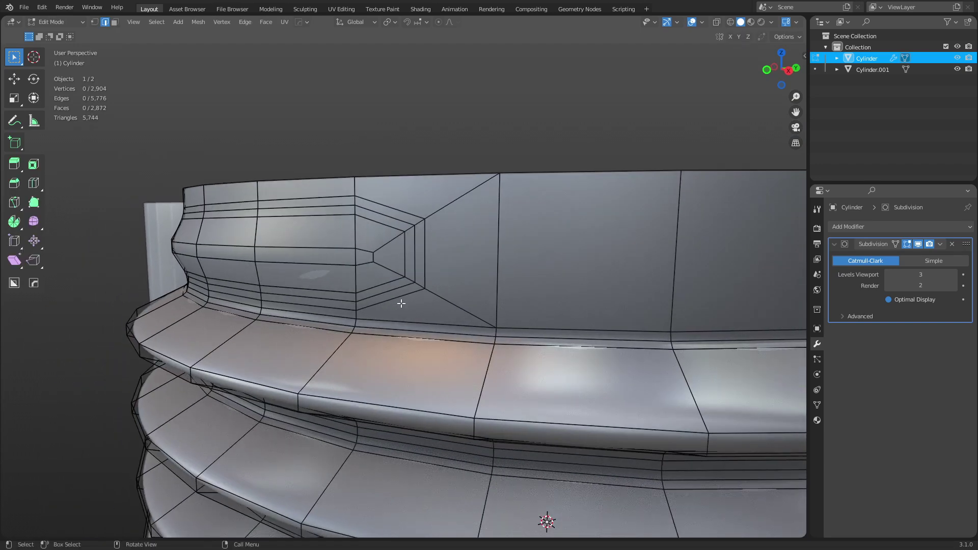
left_click(364, 24)
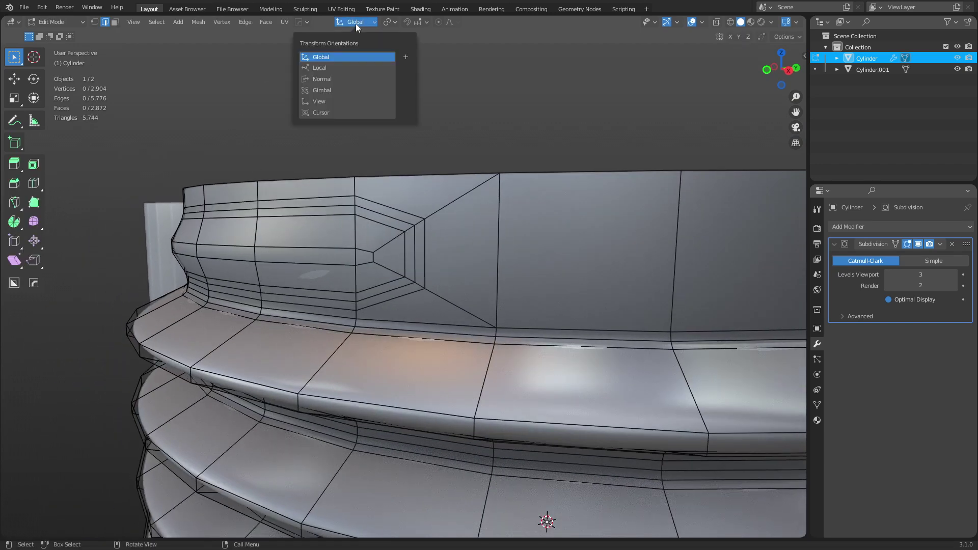
left_click(333, 79)
Move the short vertical edge where the top thread's crest ends slightly, then check the shading in Object Mode
key("grave")
left_click(447, 300)
scroll(438, 296, "down", 3)
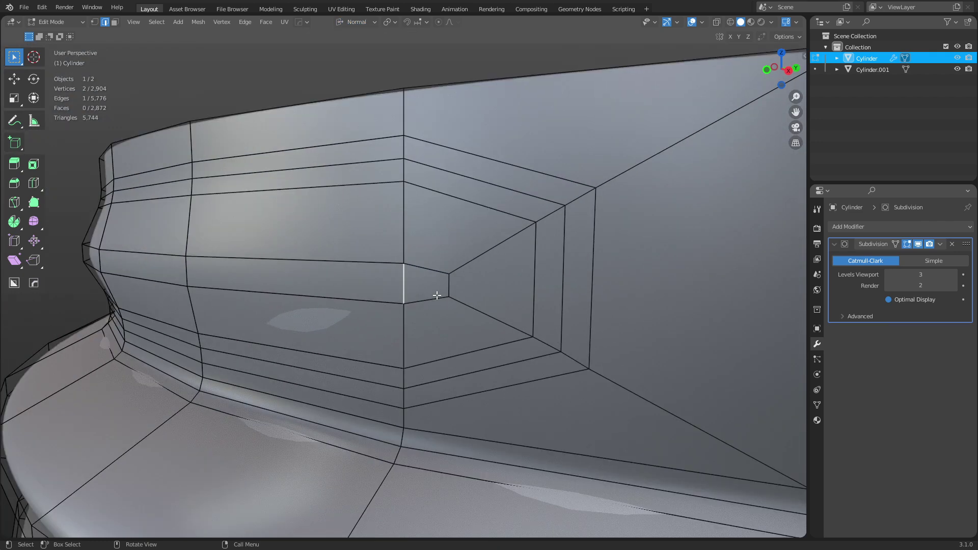
key("shift+space")
key("g")
middle_click_drag(437, 295, 373, 311)
left_click_drag(362, 293, 369, 300)
left_click(414, 292)
key("ctrl+Tab")
left_click(356, 305)
middle_click_drag(339, 318, 359, 317)
scroll(369, 312, "up", 2)
Select the bracket-shaped patch of faces at the top thread end and scale it down slightly along global Z
key("ctrl+Tab")
left_click(439, 310)
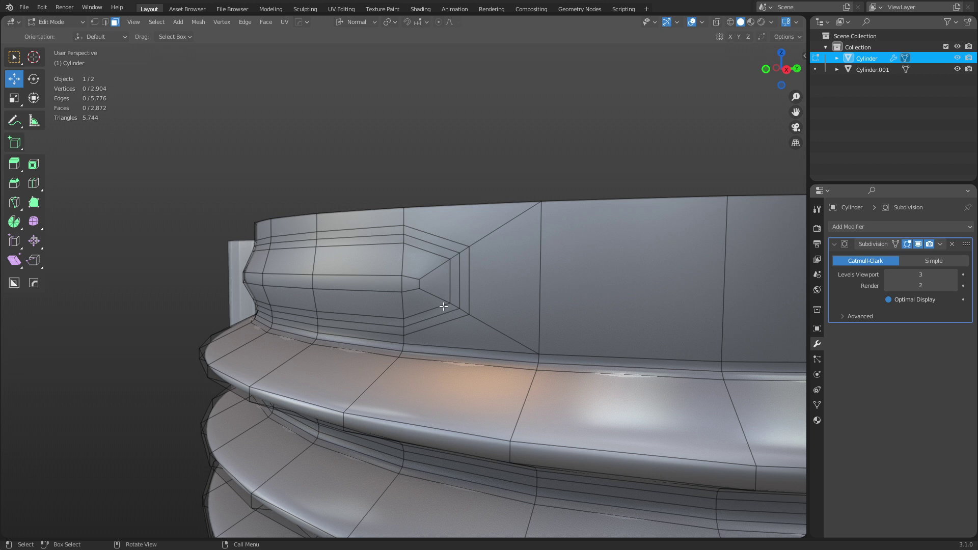
scroll(443, 306, "up", 1)
left_click(432, 336)
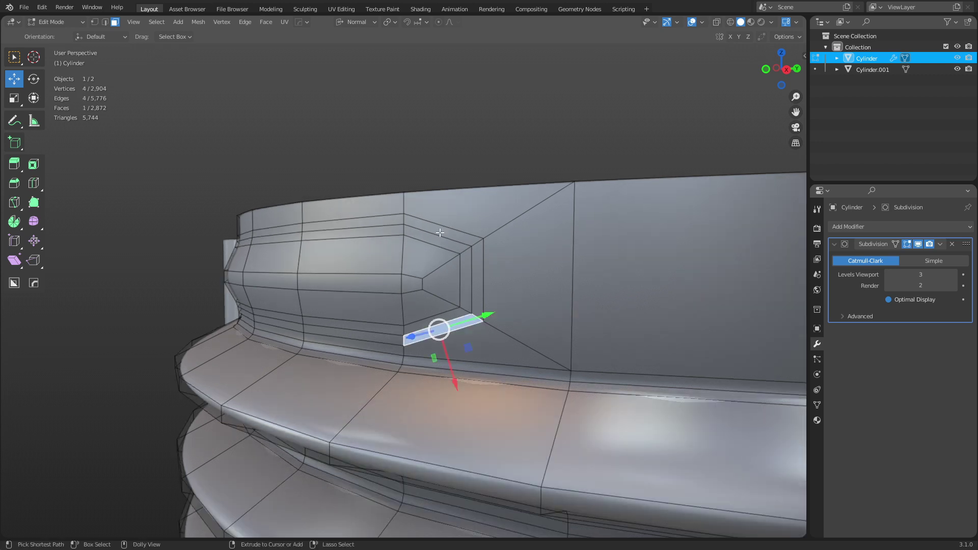
left_click(440, 232, "ctrl+shift")
key("c")
mouse_move(425, 308)
left_mouse_down()
mouse_move(420, 285)
mouse_move(443, 295)
mouse_move(439, 257)
left_mouse_up()
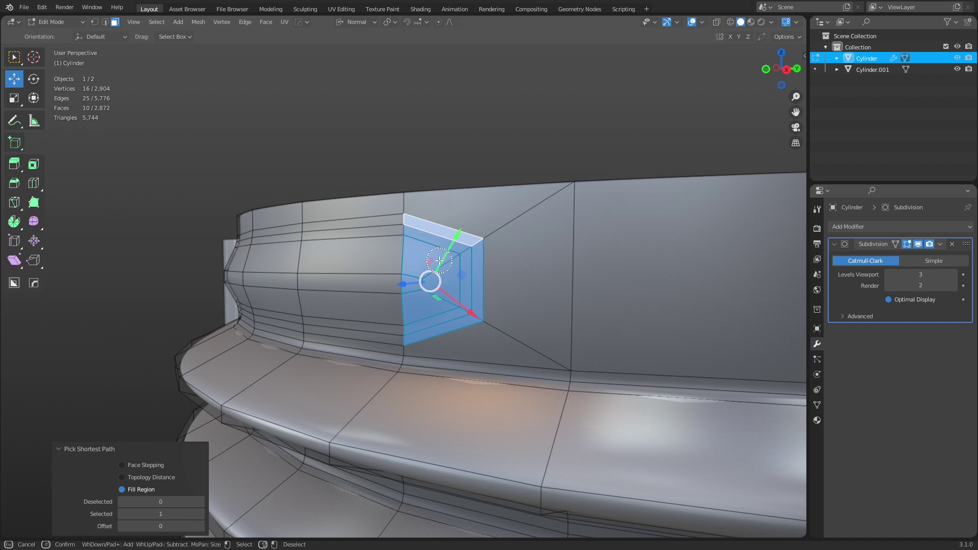
right_click(539, 308)
key("s")
key("z")
right_click(572, 348)
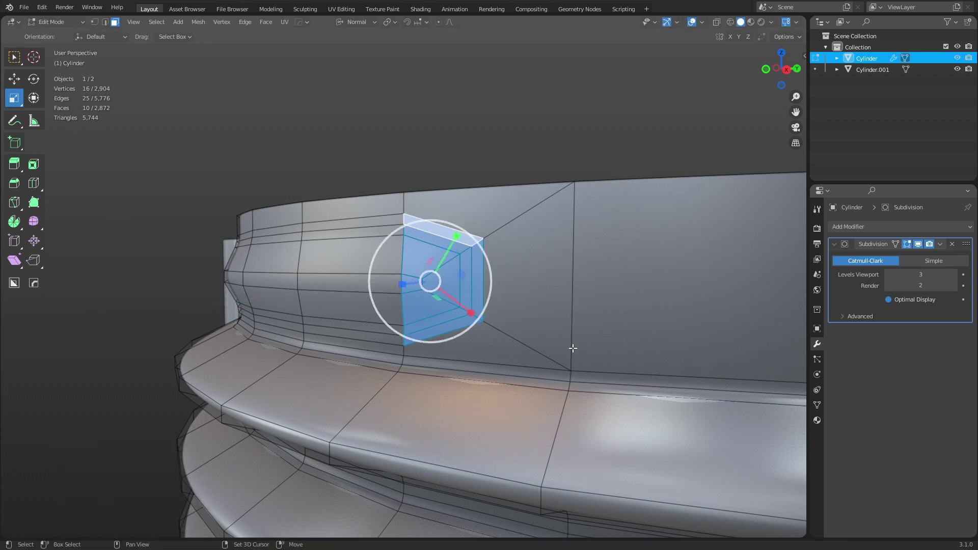
left_click(359, 22)
left_click(347, 59)
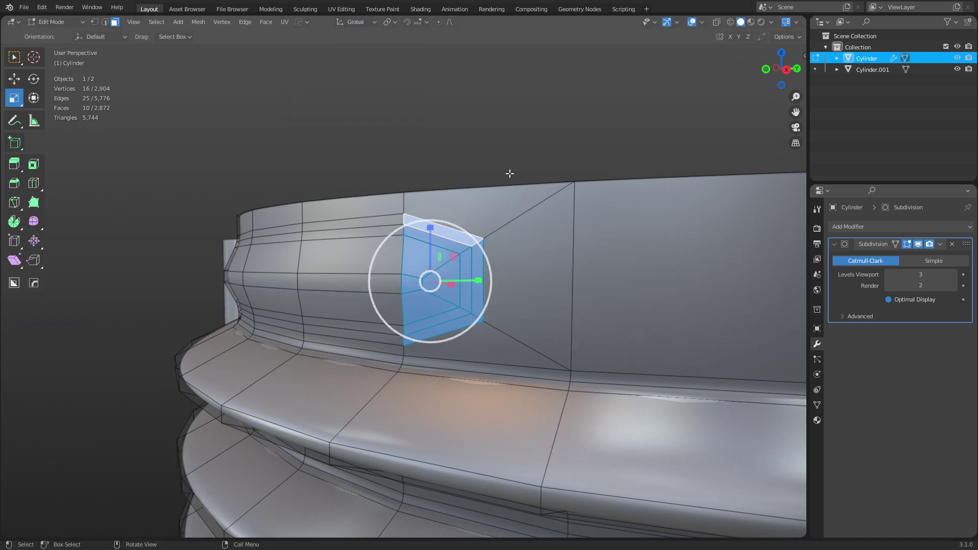
key("s")
key("z")
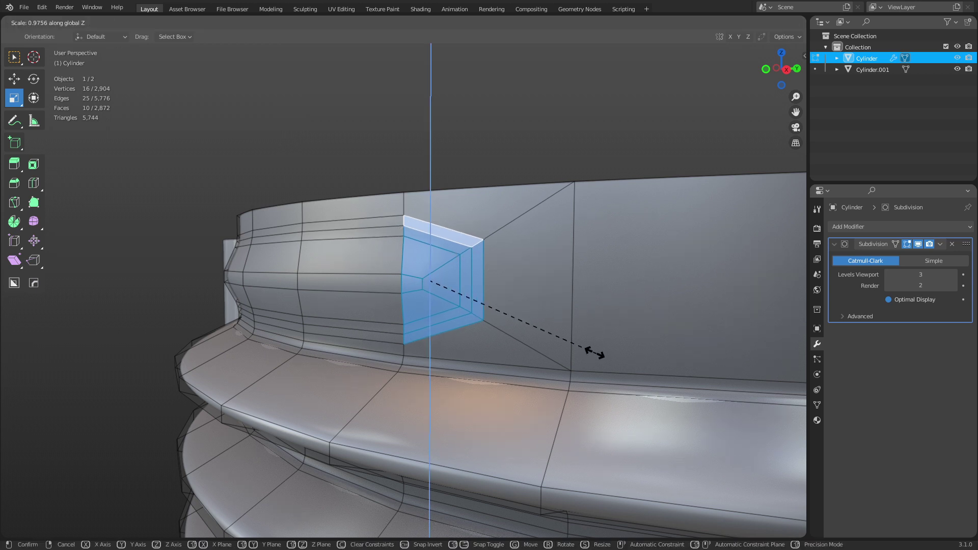
left_click(552, 339)
Apply the Active transform preset and nudge the short edge at the top thread's tip along its normal
key("ctrl+Tab")
left_click(462, 348)
left_click(143, 287)
middle_click_drag(225, 313, 387, 329)
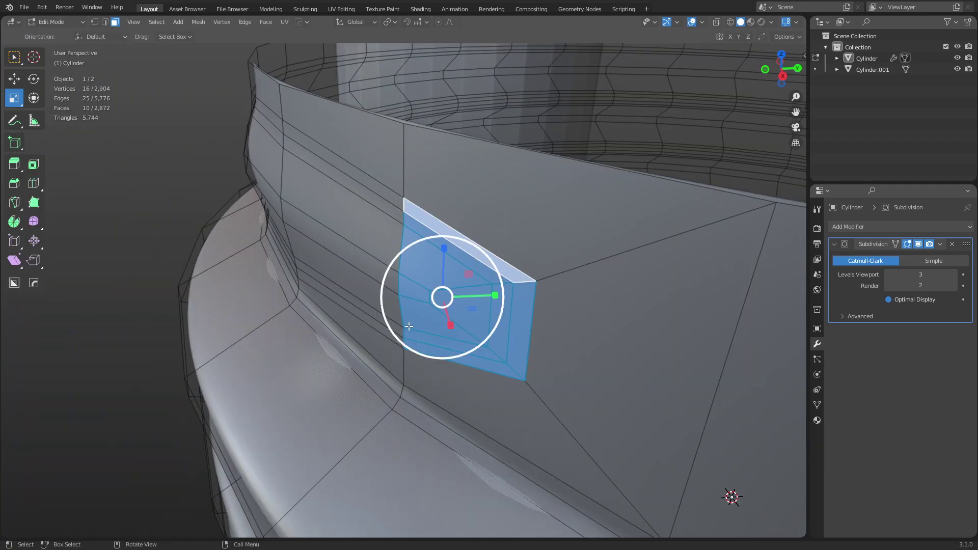
left_click(447, 314)
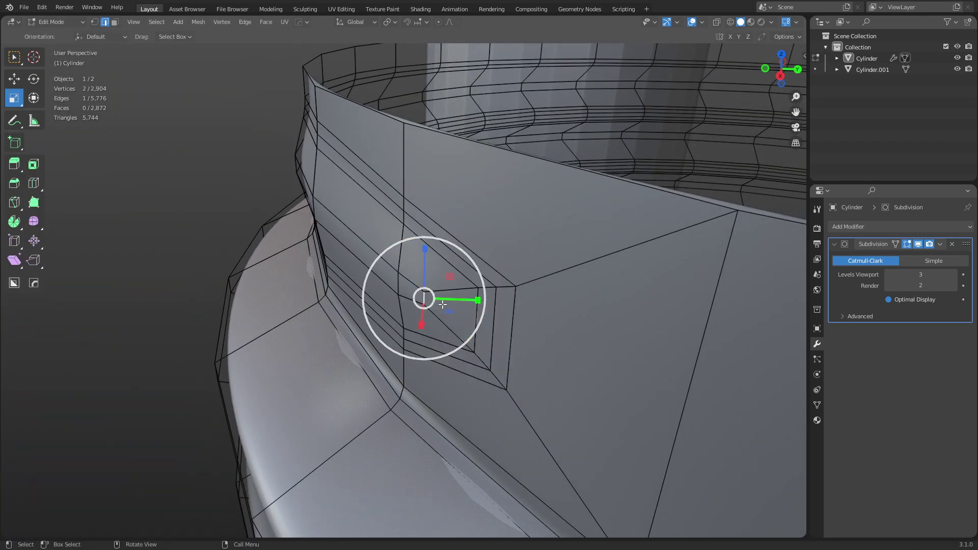
key("shift+space")
key("g")
left_click(361, 21)
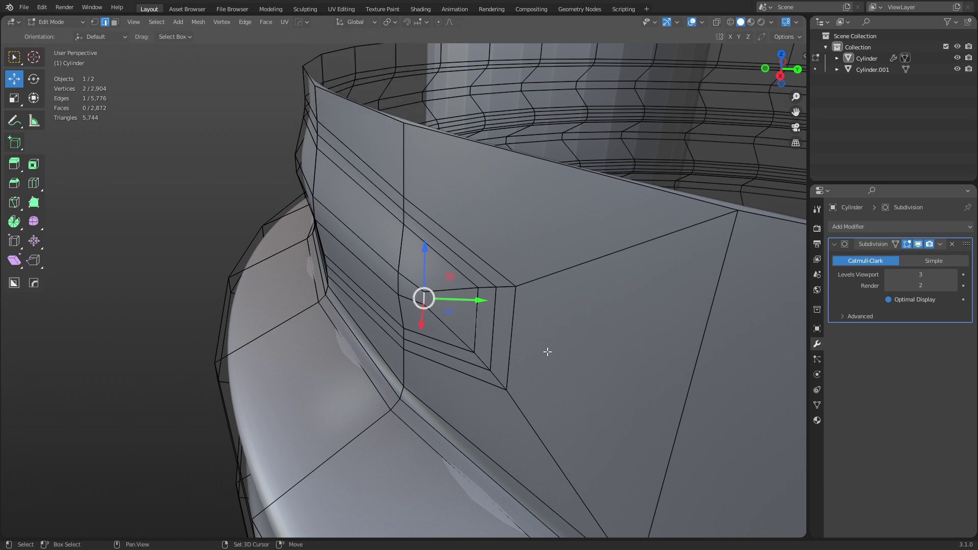
key("shift+space")
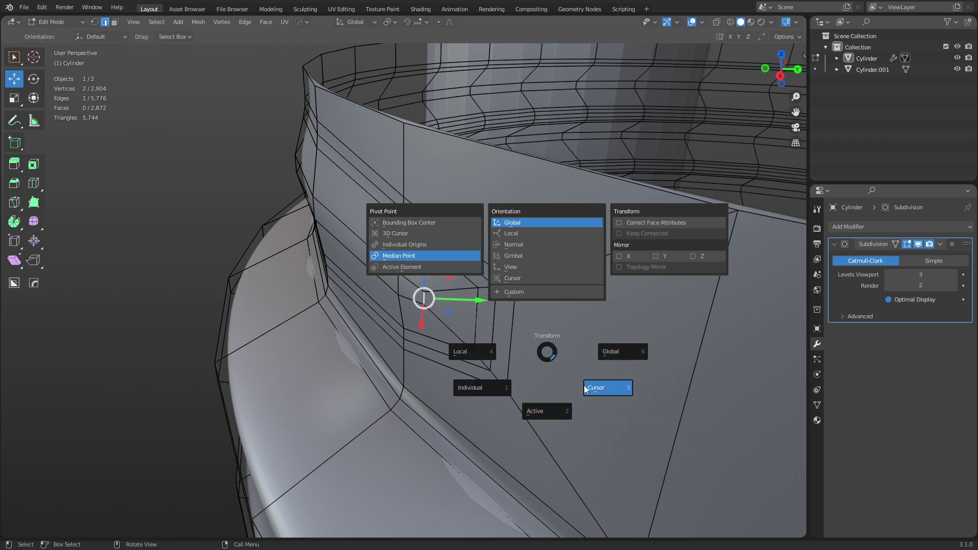
left_click(541, 413)
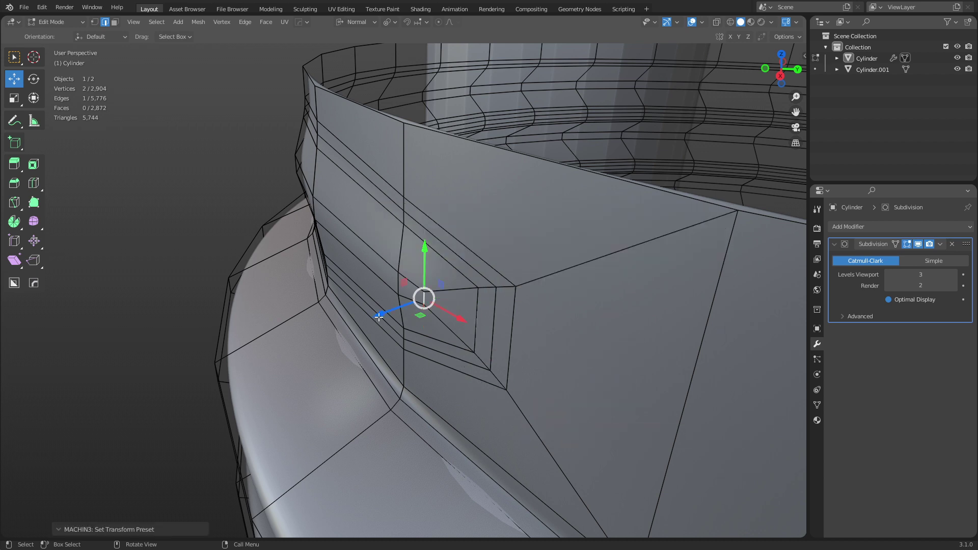
left_click_drag(379, 317, 384, 318)
key("ctrl+Tab")
left_click(344, 322)
key("alt+a")
middle_click_drag(173, 258, 406, 327)
key("alt+d")
left_click(398, 314)
Edge-slide the inner and middle vertical edges of the top thread-end bracket toward the thread's tip
key("ctrl+Tab")
left_click(408, 336)
middle_click_drag(475, 345, 506, 332)
key("g")
key("g")
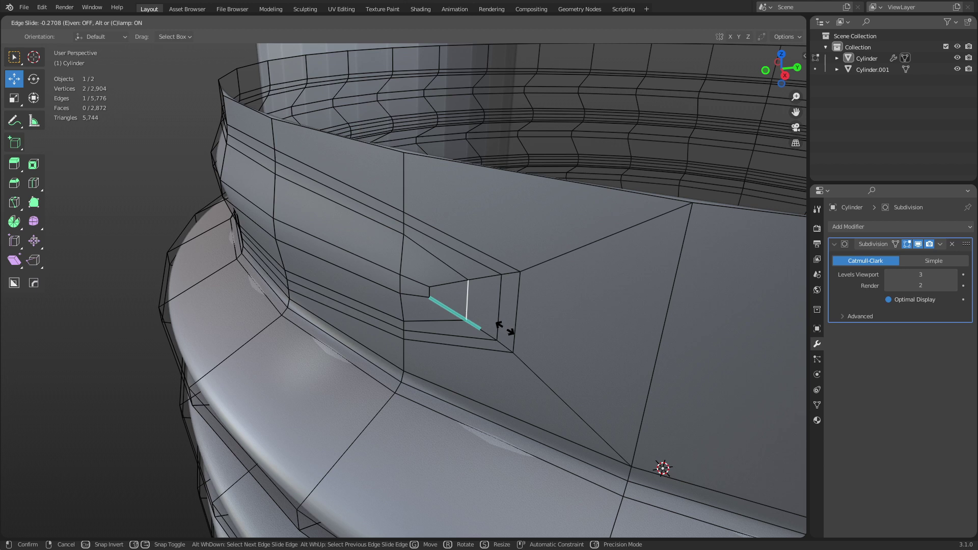
left_click(503, 329)
left_click(501, 305)
key("g")
key("g")
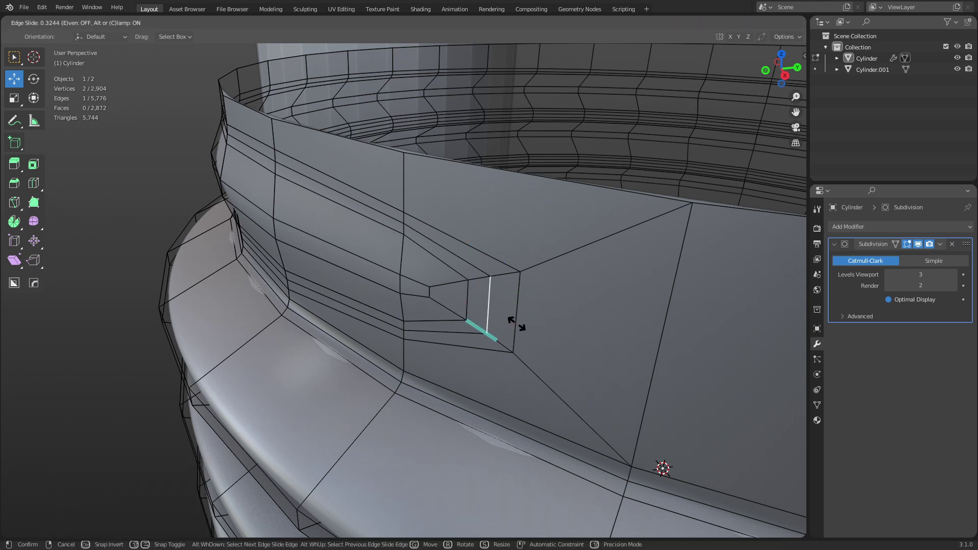
left_click(511, 323)
key("Tab")
Extrude the cylinder's bottom rim edge loop about 0.039 m downward along Z
middle_click_drag(516, 323, 451, 304)
scroll(465, 338, "down", 8)
scroll(441, 375, "up", 4)
scroll(452, 305, "up", 3)
key("ctrl+Tab")
left_click(476, 298)
left_click(468, 258, "alt")
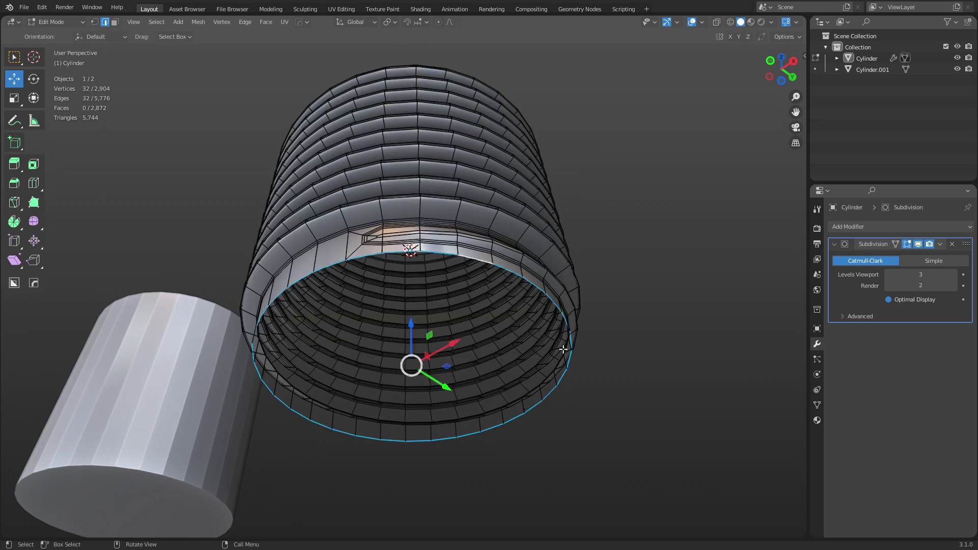
key("g")
key("z")
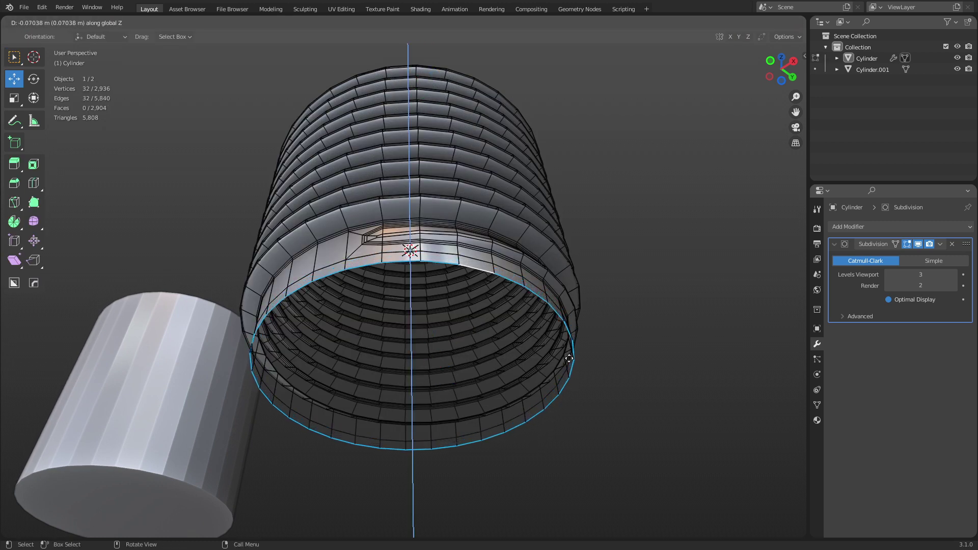
left_click(564, 355)
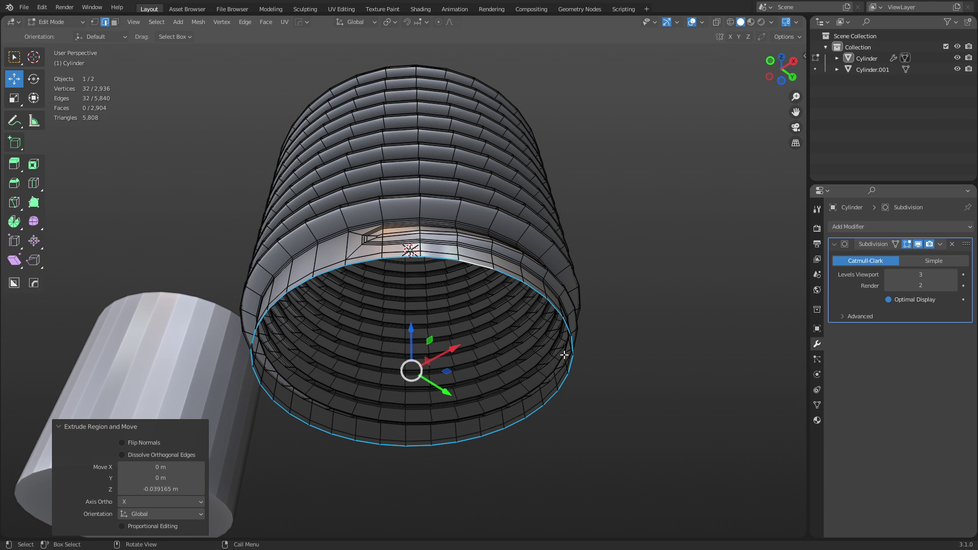
Extrude the bottom rim inward twice, scaling the second new ring to 0.919
key("s")
left_click(583, 385)
key("e")
key("s")
left_click(569, 383)
Try to close the bottom opening with Grid Fill and an adjusted offset
key("ctrl+f")
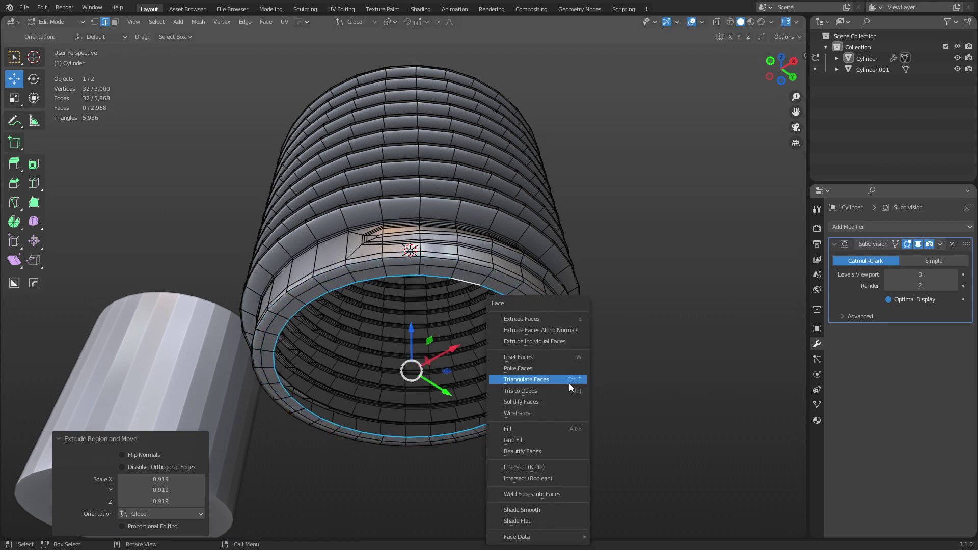
left_click(548, 439)
left_click(199, 514)
left_click(198, 514)
key("shift+space")
left_click(531, 386)
middle_click_drag(296, 473, 698, 298)
key("ctrl+z")
Close the bottom opening with Grid Fill using a span of 8 and an offset of -1
middle_click_drag(634, 315, 530, 362, "shift")
key("shift+space")
left_click(539, 361)
key("ctrl+f")
left_click(531, 362)
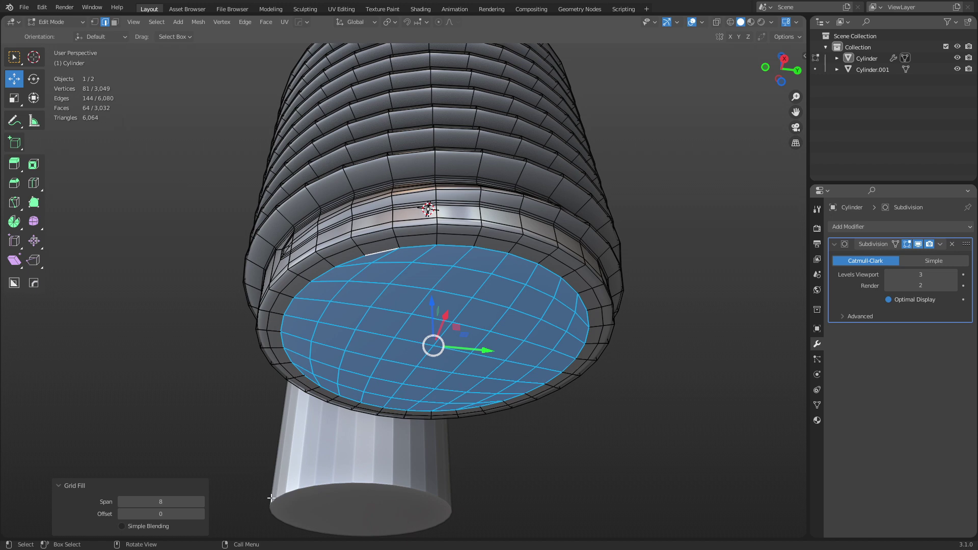
left_click(123, 513)
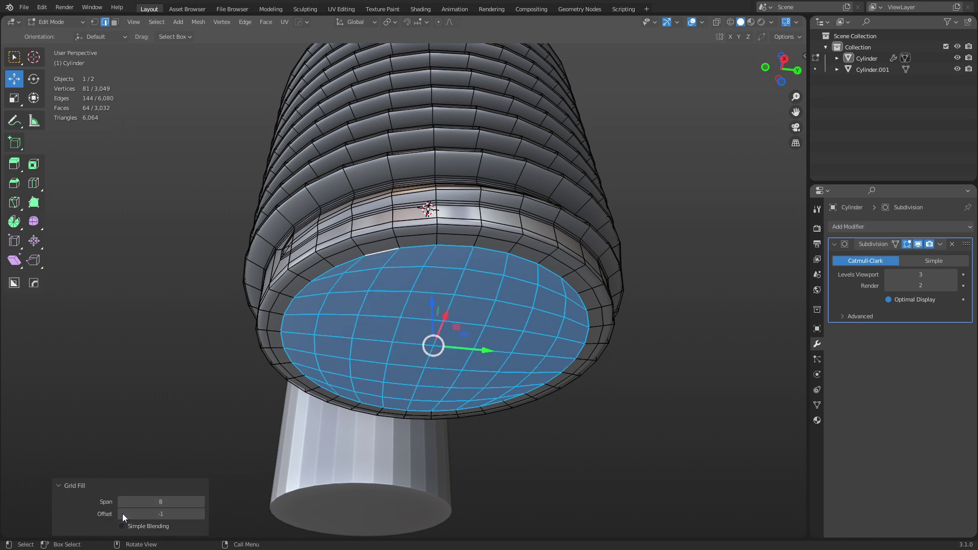
middle_click_drag(342, 314, 429, 346)
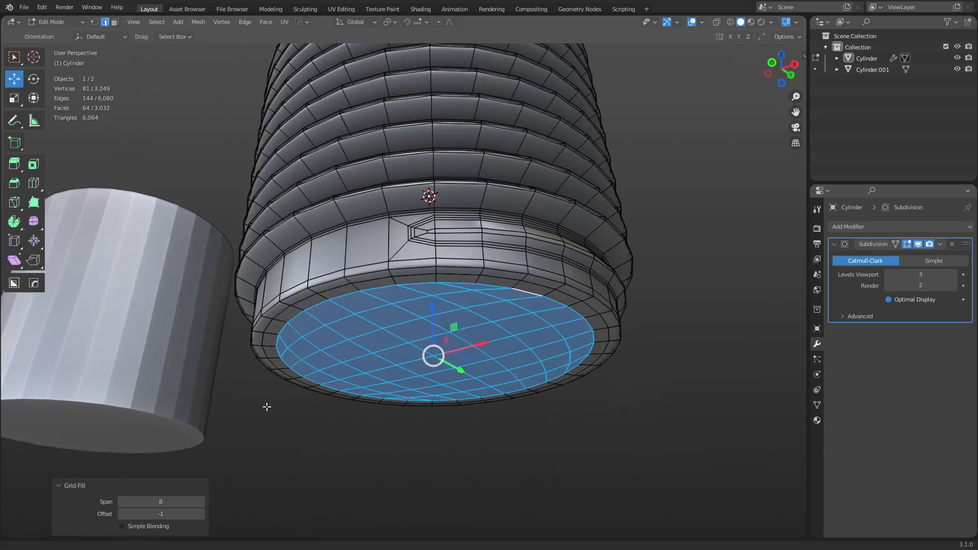
Extrude the cylinder's top rim edge loop and scale it outward to form the underside of a head
middle_click_drag(207, 404, 397, 406, "shift")
scroll(448, 268, "down", 2)
middle_click_drag(508, 176, 495, 236)
left_click(496, 236, "alt")
mouse_move(491, 345)
middle_mouse_down()
mouse_move(520, 319)
mouse_move(487, 347)
middle_mouse_up()
key("e")
key("s")
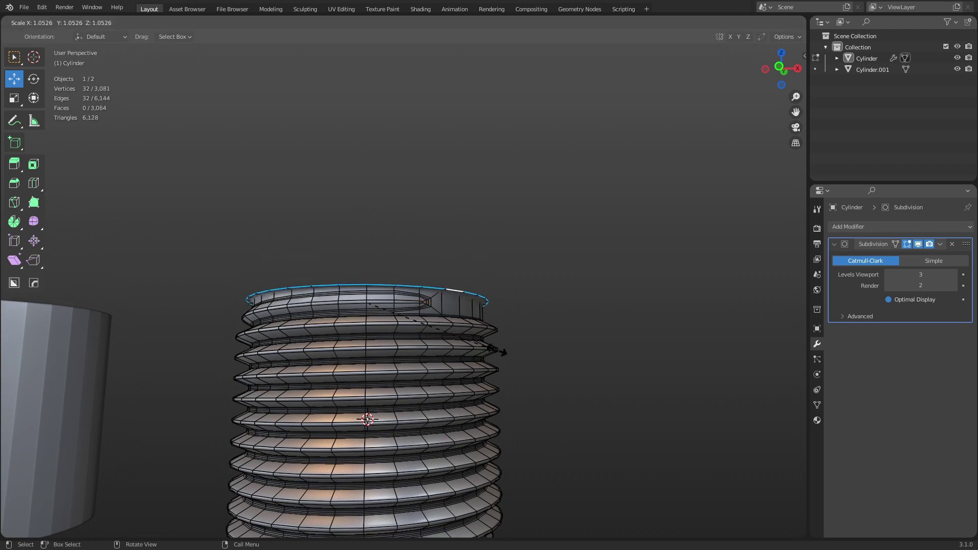
left_click(533, 364)
Extrude the outer ring upward along Z for the head's side, and extrude it inward at a scale of 0.790
key("e")
key("z")
left_click(530, 336)
key("e")
key("s")
left_click(500, 308)
Add support loops along the head's four corner edge loops with Offset Edge Slide at about -0.916, hiding the subdivision in Edit Mode
scroll(499, 304, "up", 2)
key("alt+z")
scroll(499, 304, "up", 2)
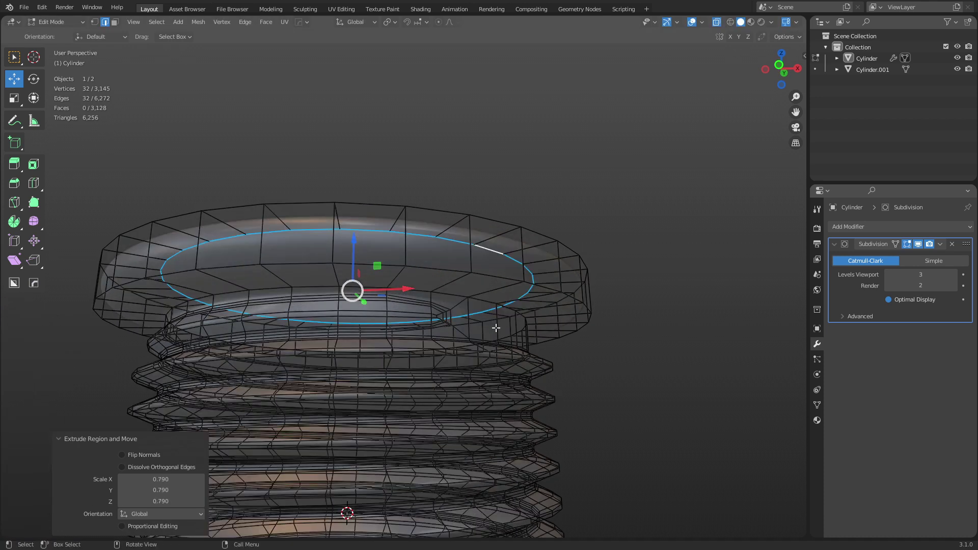
left_click(477, 300, "alt")
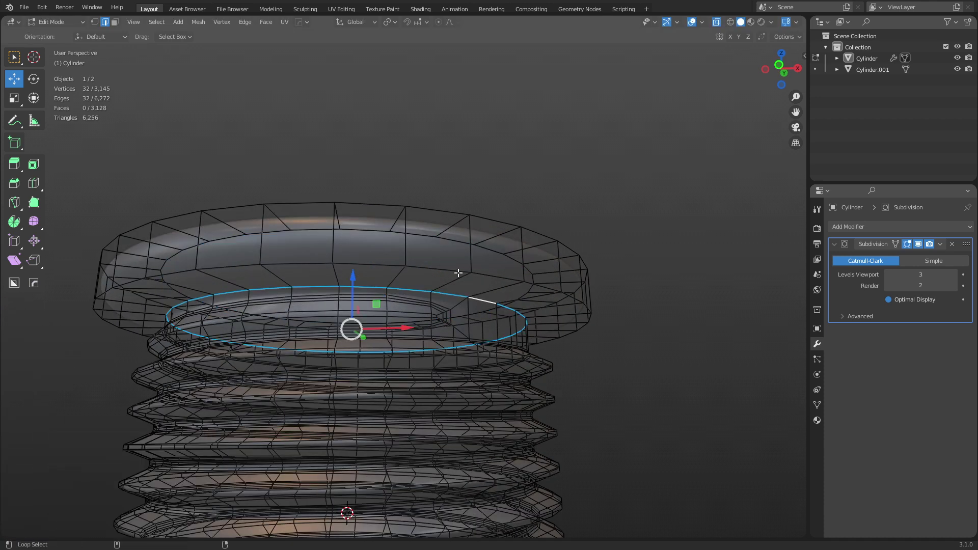
left_click(443, 269, "alt+shift")
left_click(437, 212, "alt+shift")
left_click(423, 238, "alt+shift")
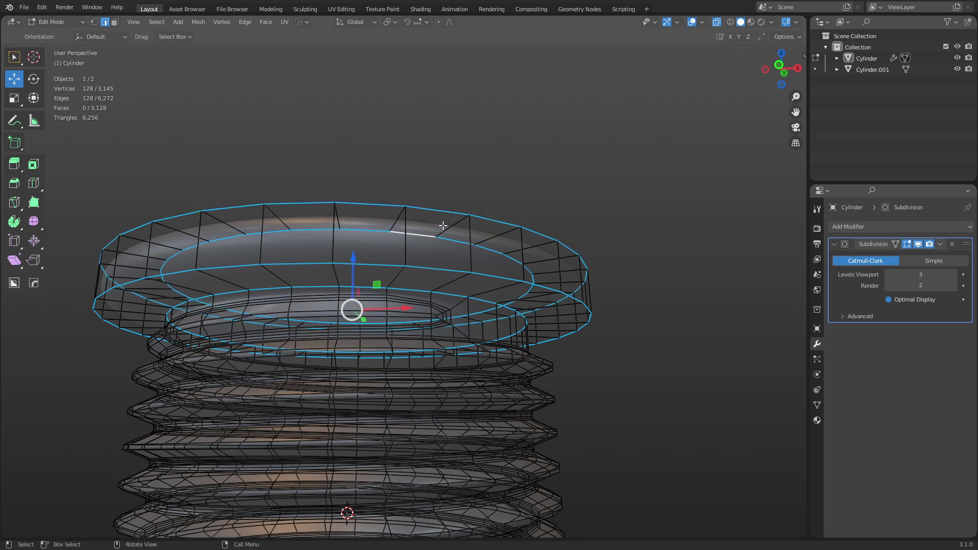
key("alt+z")
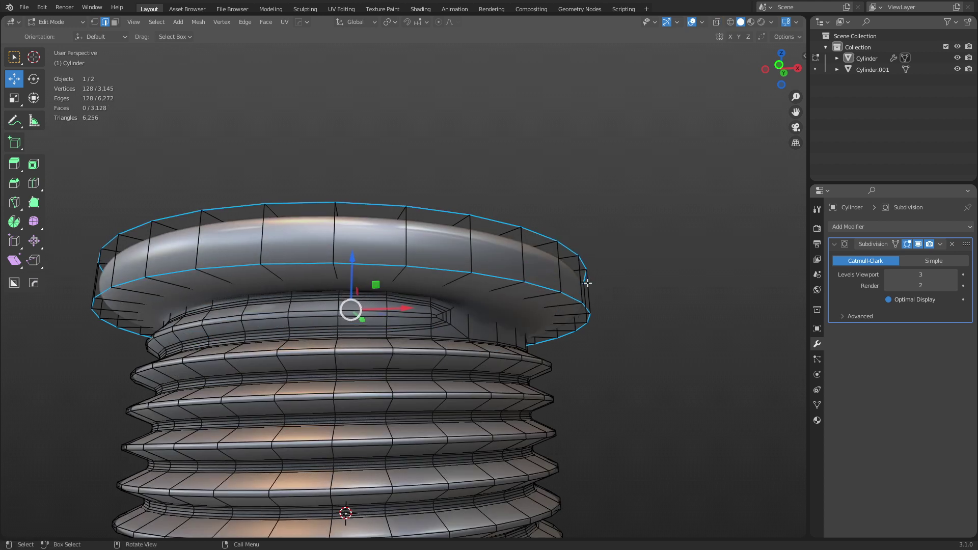
left_click(907, 244)
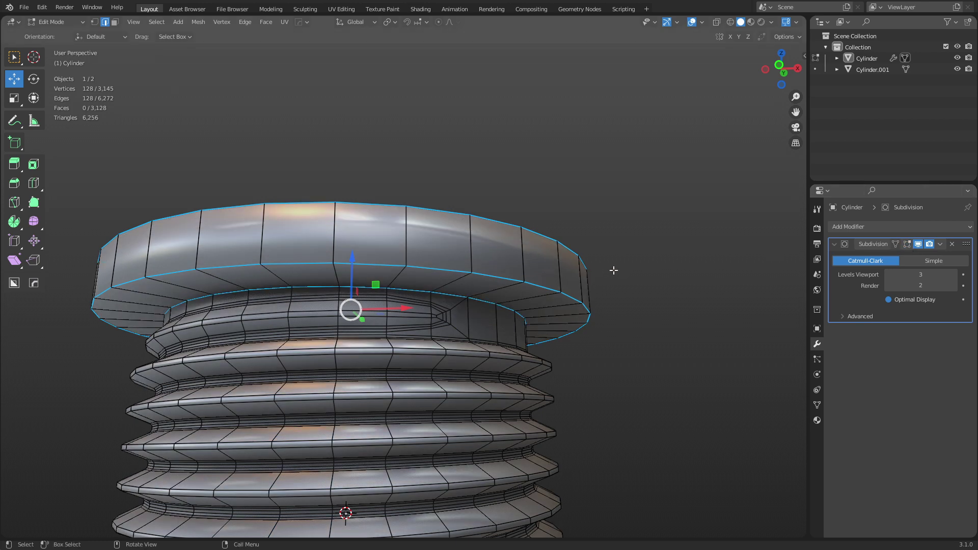
scroll(614, 270, "up", 3)
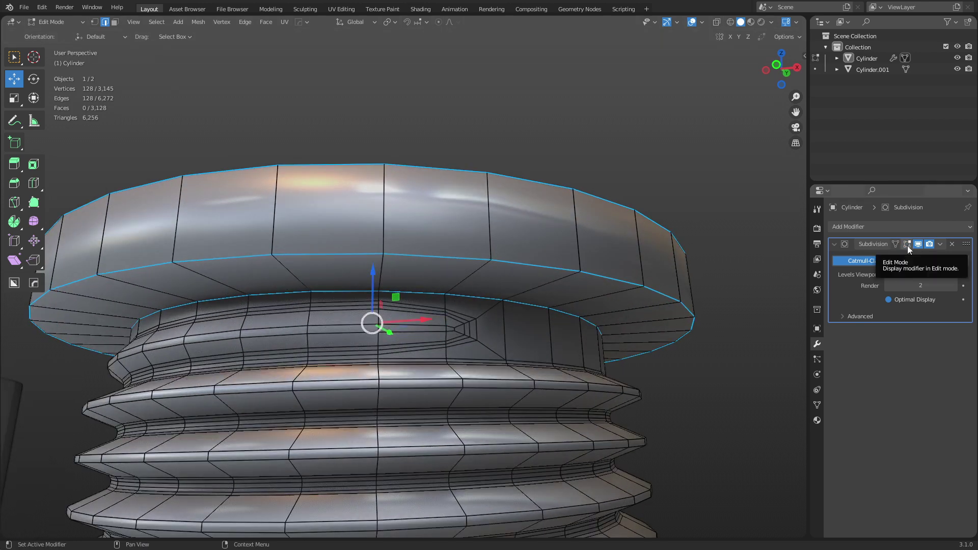
key("ctrl+shift+r")
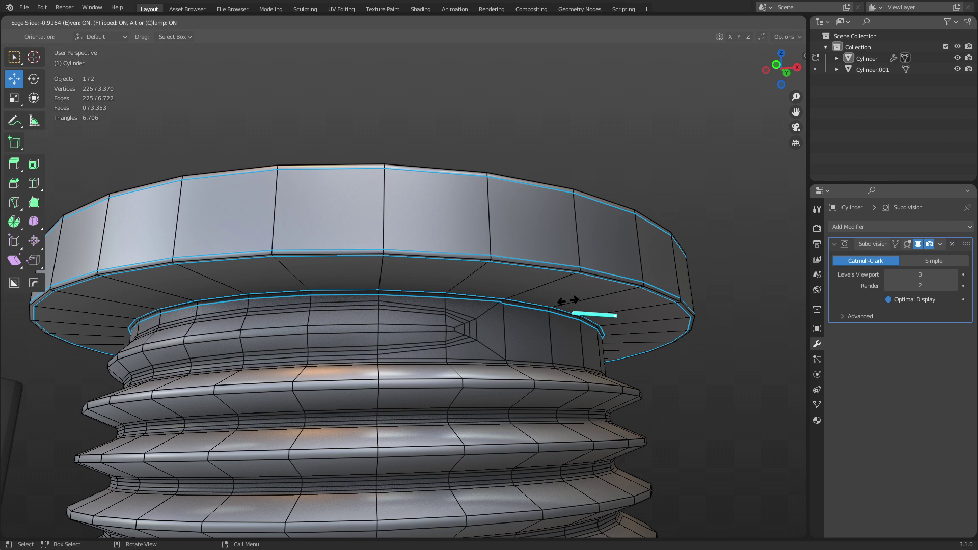
left_click(566, 301)
Slide the stray vertex beside the corner under the head along its diagonal edge by a factor of about 0.08
middle_click_drag(568, 299, 491, 316)
scroll(529, 305, "up", 5)
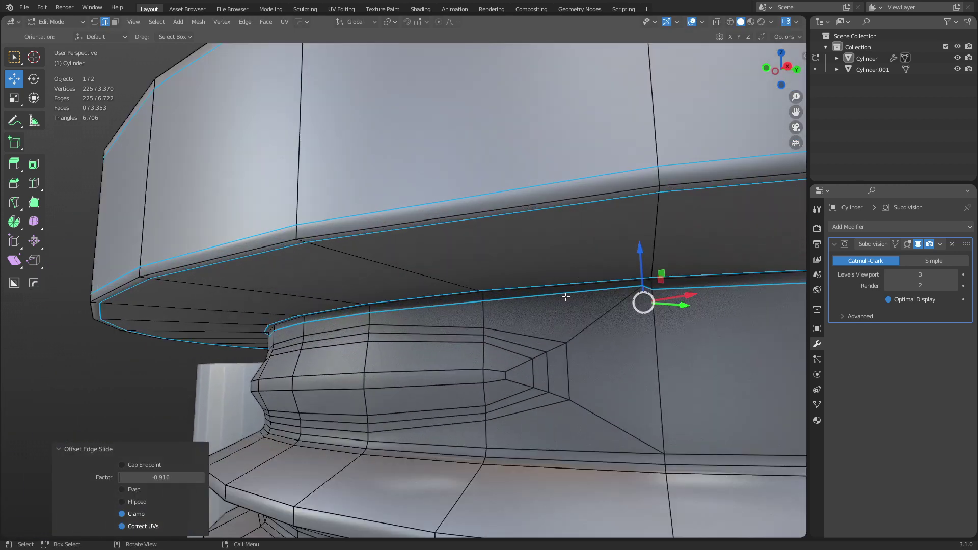
middle_click_drag(565, 297, 526, 291)
key("1")
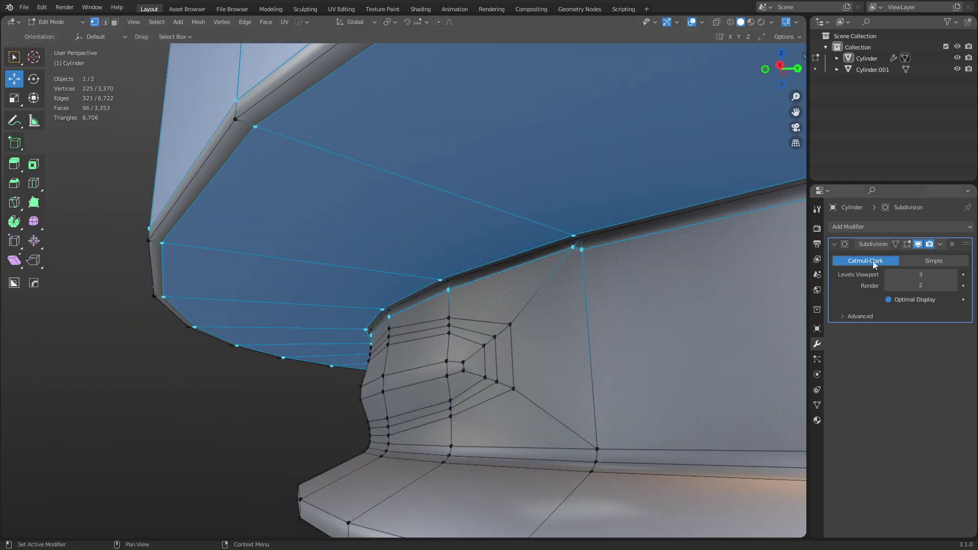
middle_click_drag(622, 254, 563, 290, "shift")
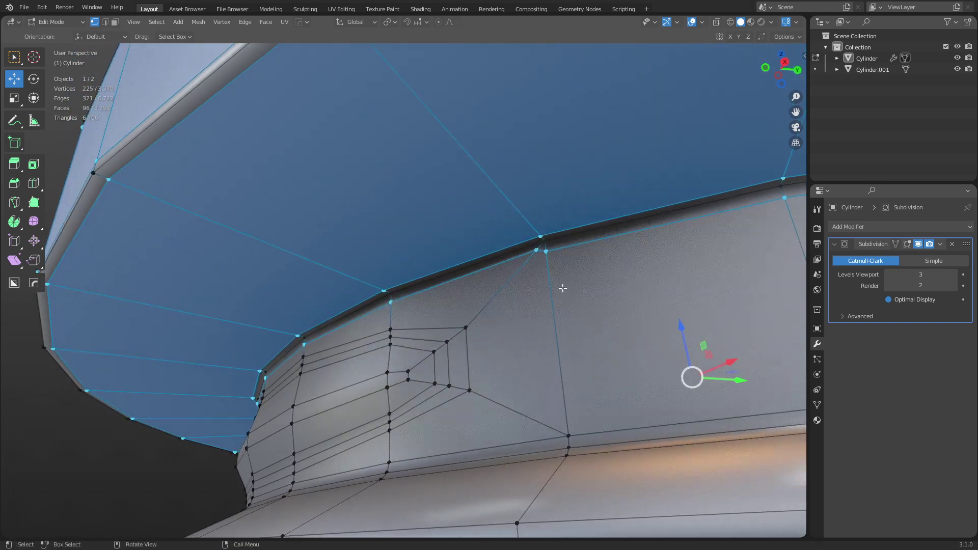
left_click(537, 253)
key("grave")
left_click(606, 304)
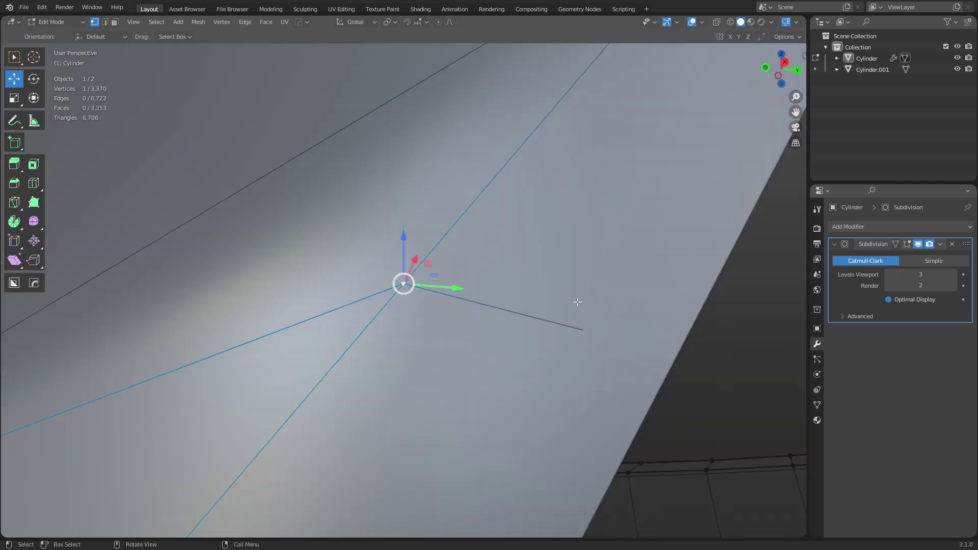
middle_click_drag(572, 302, 430, 341)
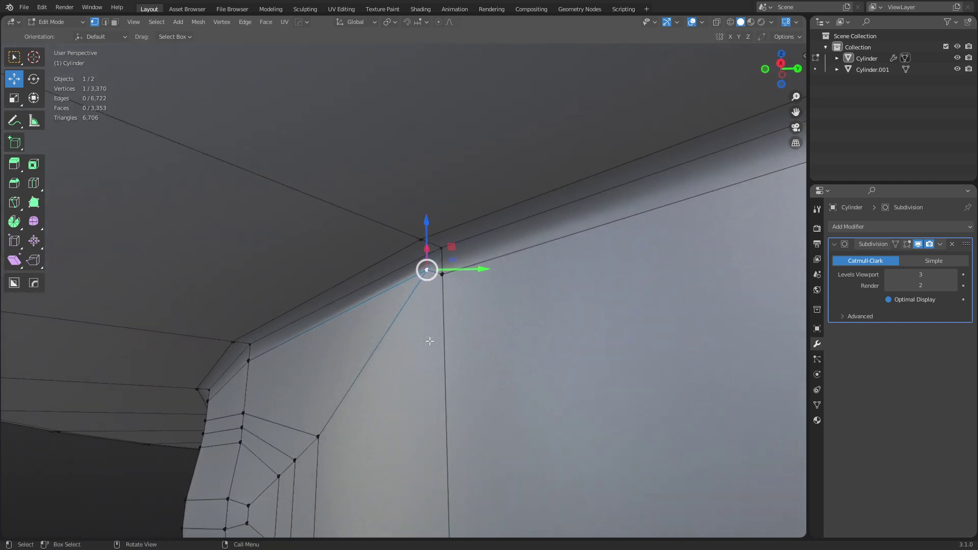
key("shift+v")
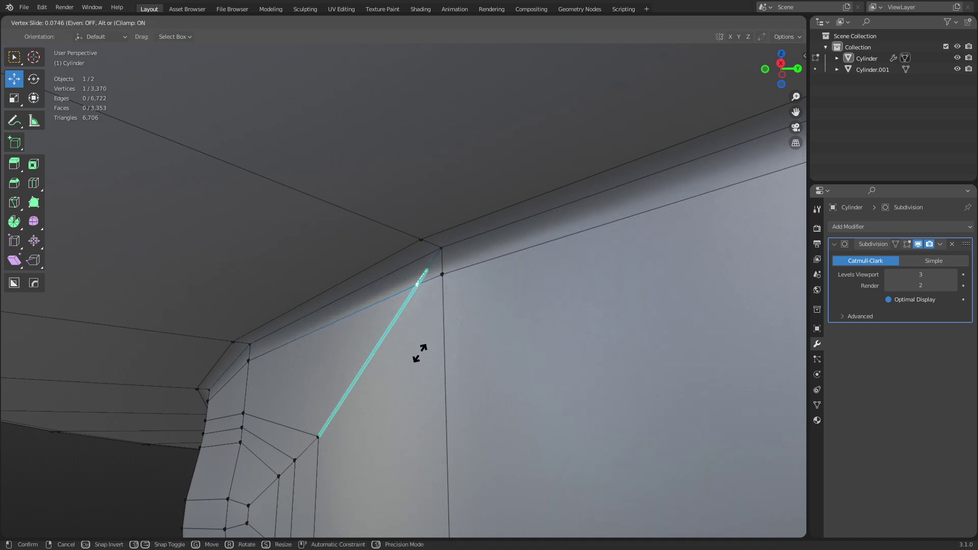
left_click(418, 354)
Merge the stray vertex into the neighbouring support-loop corner vertex using At Last
middle_click_drag(430, 354, 470, 344)
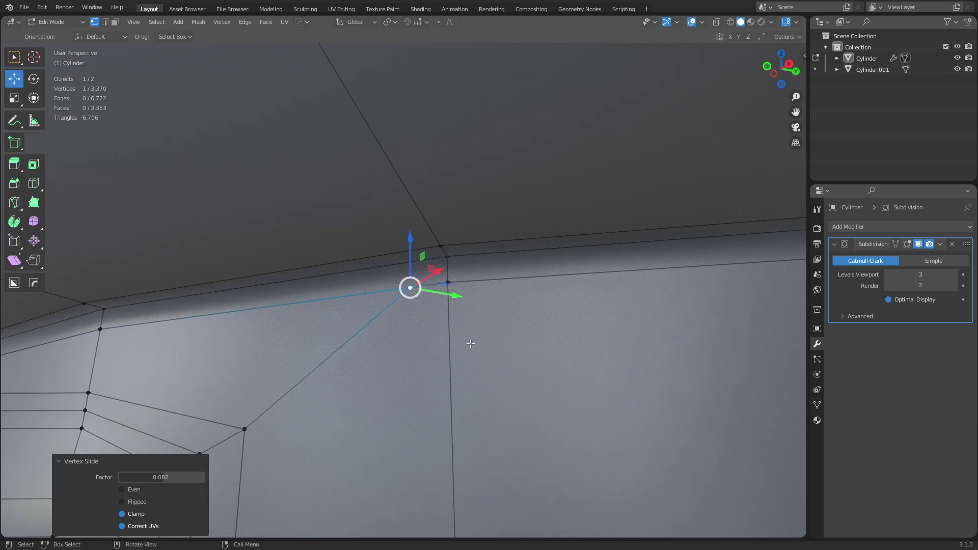
left_click(447, 283, "shift")
key("m")
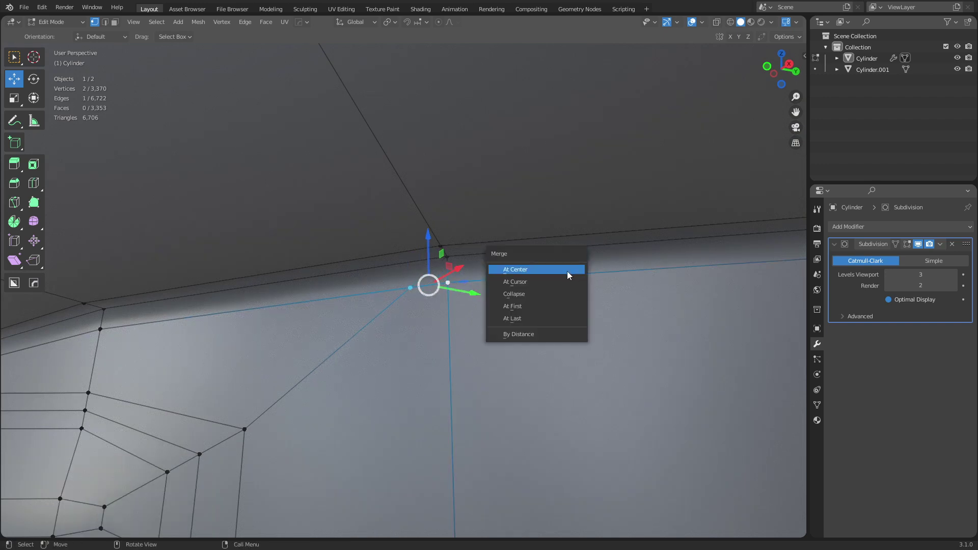
left_click(533, 318)
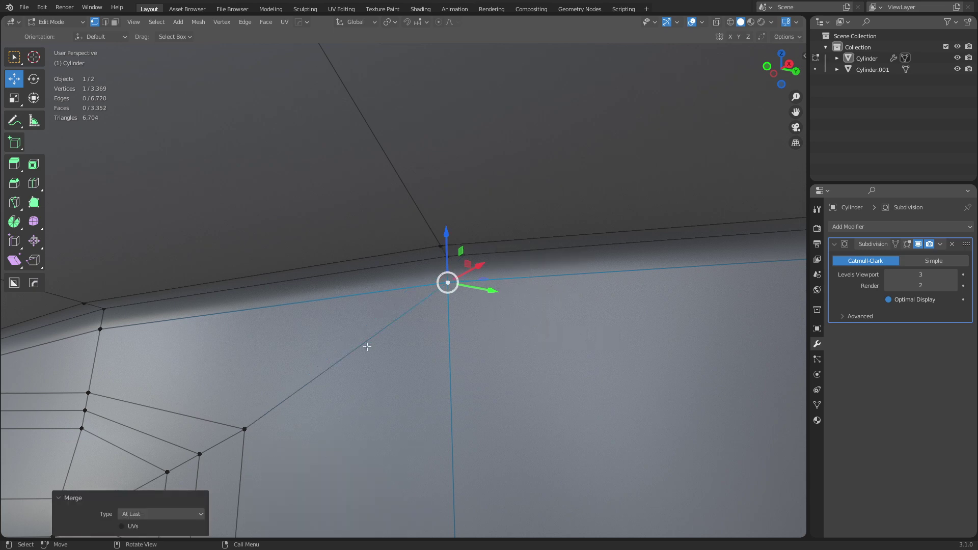
Return to Object Mode, clear the selection and show the wireframe overlay to inspect the screw's head from above
scroll(479, 328, "down", 4)
middle_click_drag(373, 344, 451, 345, "shift")
scroll(311, 363, "down", 3)
middle_click_drag(305, 363, 400, 357)
middle_click_drag(197, 338, 560, 340, "shift")
key("ctrl+Tab")
left_click(450, 341)
left_click(167, 330)
scroll(530, 304, "down", 8)
middle_click_drag(529, 305, 469, 363)
scroll(421, 351, "up", 3)
key("shift+w")
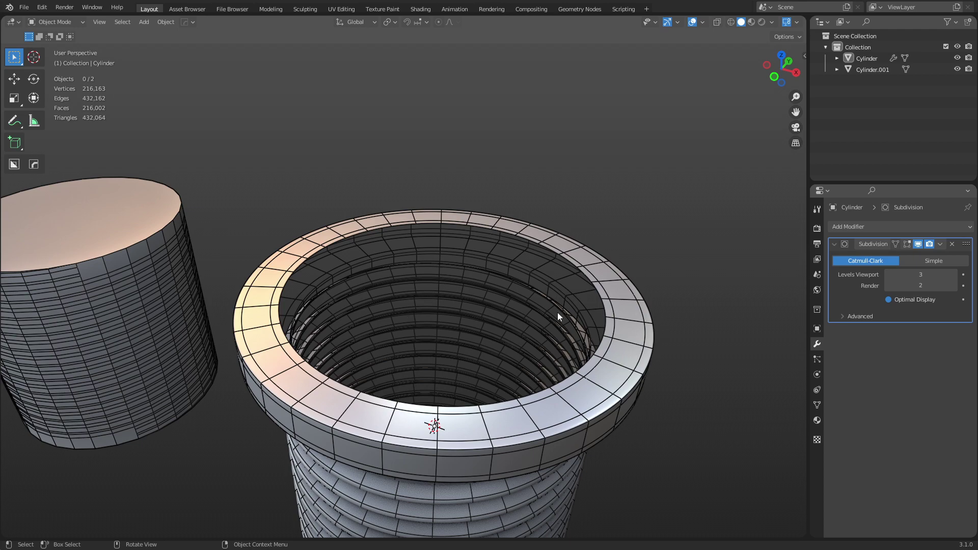
Edit the second cylinder and dissolve the stray edge at the upper thread end and the partial edge loop running into the top rim
middle_click_drag(416, 441, 488, 352)
left_click(393, 294)
key("Tab")
scroll(497, 323, "up", 3)
middle_click_drag(514, 239, 487, 288)
key("2")
scroll(469, 288, "up", 3)
middle_click_drag(458, 241, 515, 258, "shift")
middle_click_drag(516, 259, 514, 232, "shift")
left_click(504, 222)
key("ctrl+x")
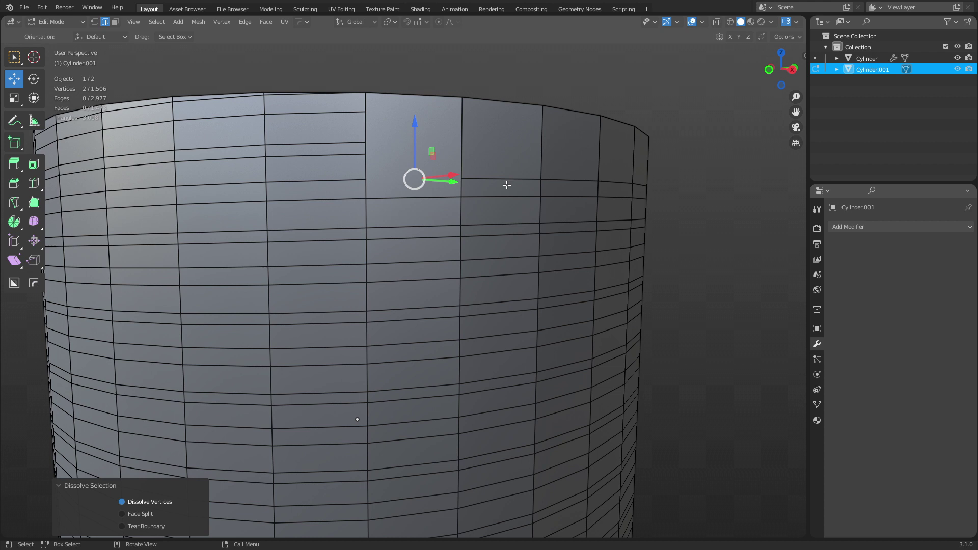
left_click(486, 178, "alt")
left_click(439, 104, "shift")
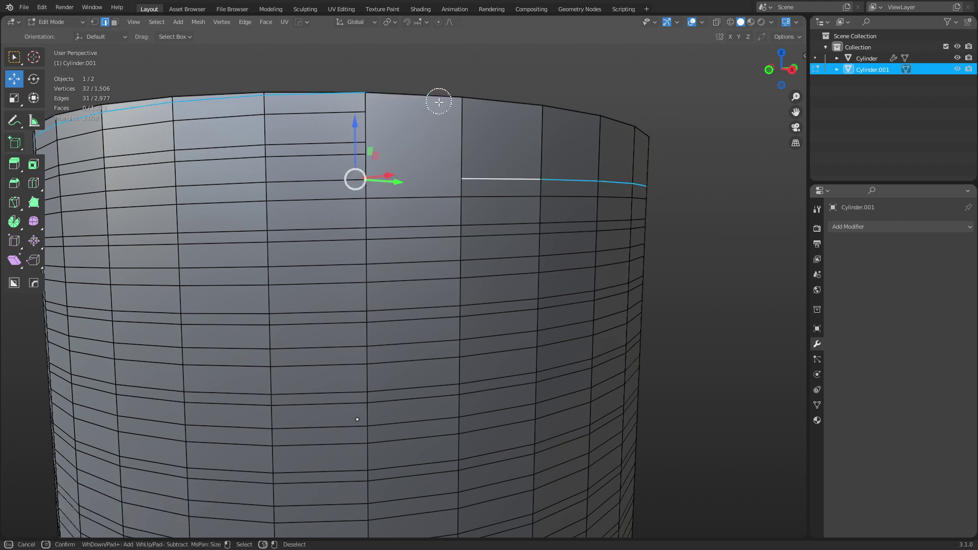
key("ctrl+x")
scroll(524, 317, "down", 4)
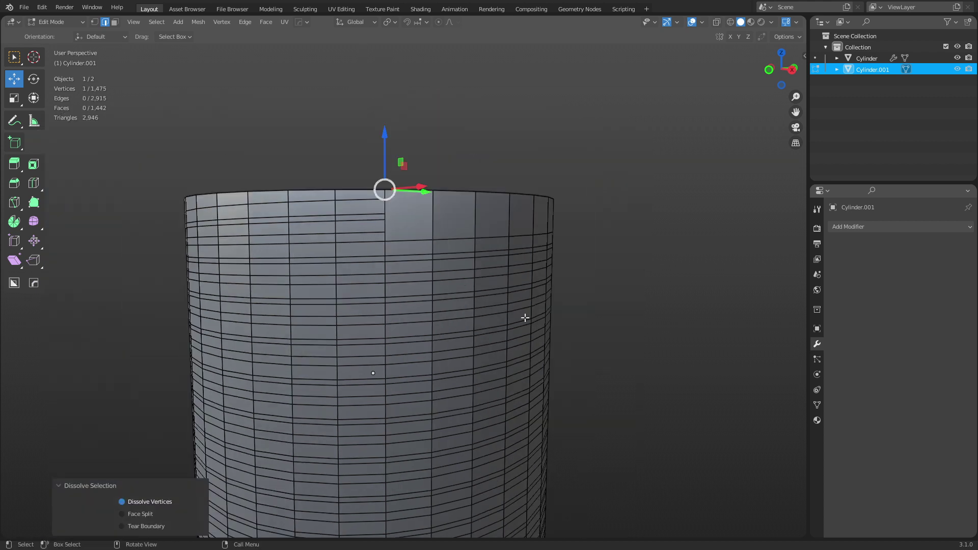
Extrude the second cylinder's bottom rim downward and dissolve the former rim edge loop above it
middle_click_drag(522, 370, 542, 173, "shift")
scroll(469, 321, "up", 2)
middle_click_drag(467, 343, 469, 325)
left_click(469, 325, "alt")
key("e")
left_click(448, 301)
left_click(408, 259, "alt")
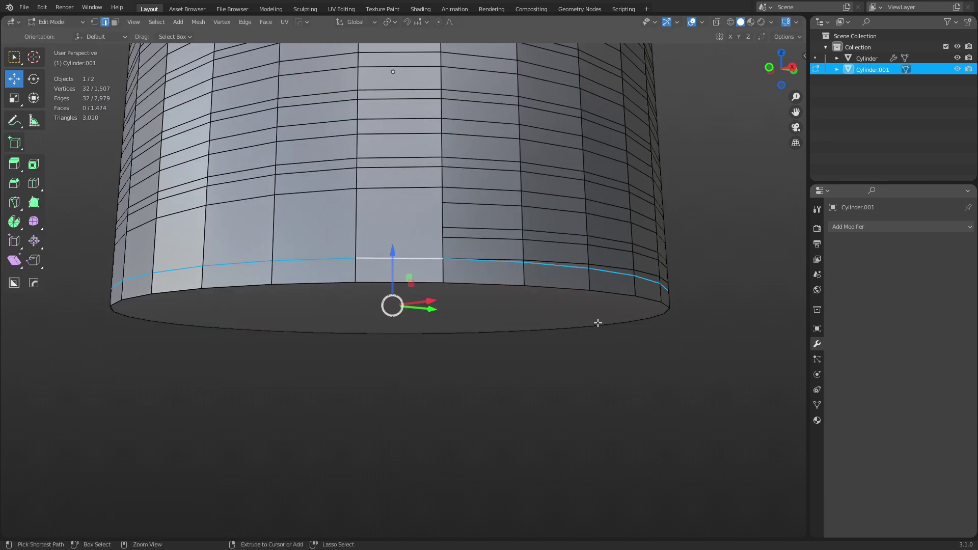
key("ctrl+x")
Knife-cut nested tapered outlines at the lower thread end and connect the outer one to the adjacent face's far corners
key("1")
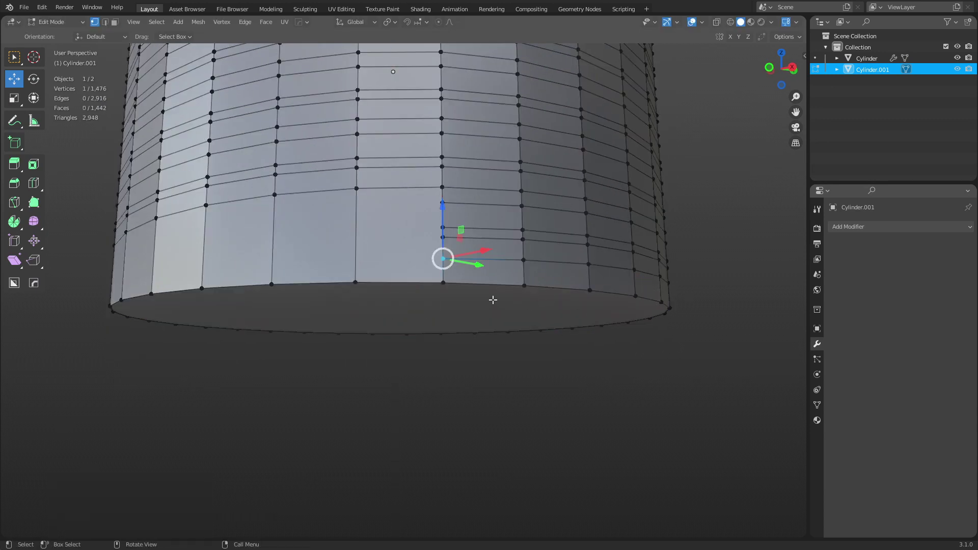
middle_click_drag(492, 299, 455, 325)
scroll(455, 325, "up", 2)
key("k")
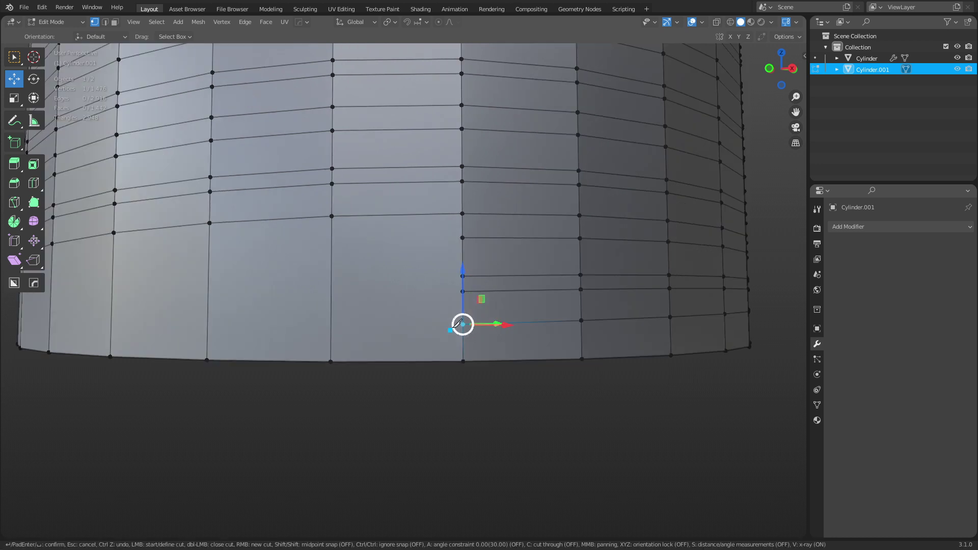
left_click(463, 324)
left_click(390, 263)
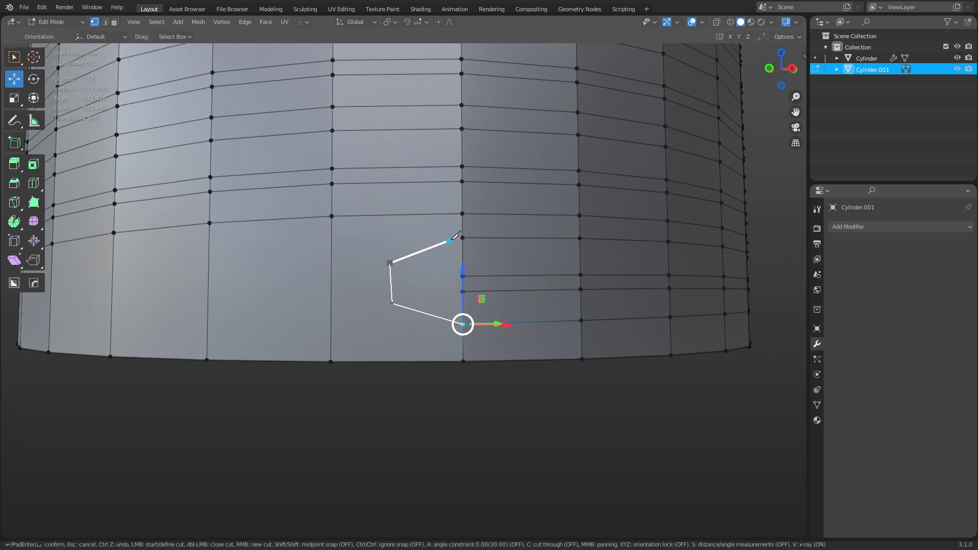
left_click(463, 237)
left_click(439, 289)
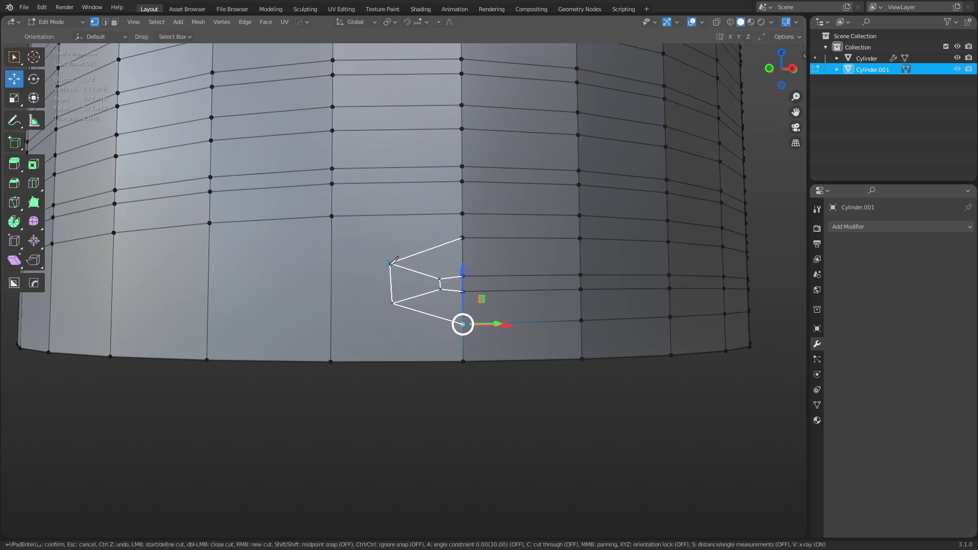
left_click(390, 262)
left_click(332, 216)
left_click(331, 361)
Knife-cut the outer tapered outline at the upper thread end and connect it to the adjacent face's far corners
middle_click_drag(462, 198, 451, 311, "shift")
scroll(452, 300, "down", 3)
middle_click_drag(454, 184, 437, 294, "shift")
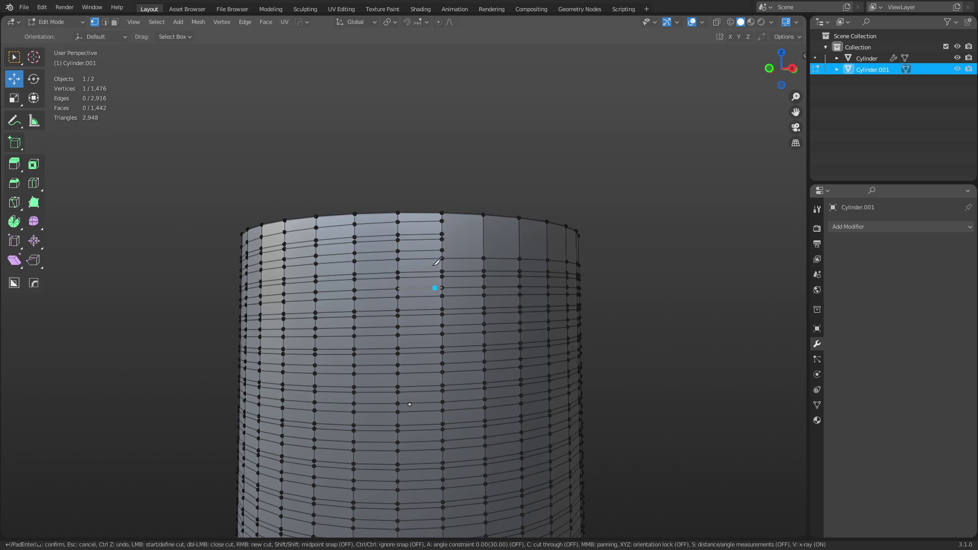
scroll(448, 283, "up", 2)
mouse_move(473, 255)
middle_mouse_down()
mouse_move(453, 261)
mouse_move(462, 264)
middle_mouse_up()
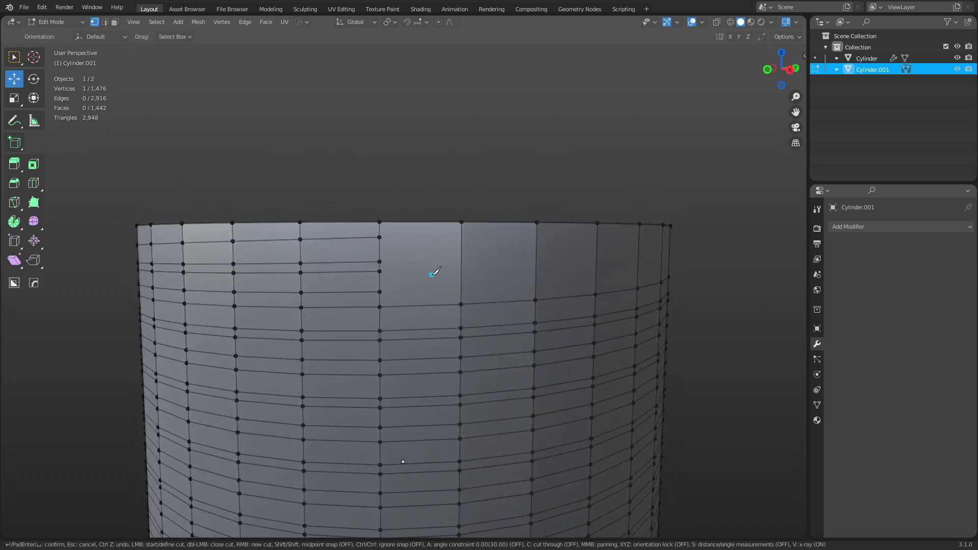
scroll(435, 275, "up", 1)
left_click(369, 294)
left_click(417, 281)
left_click(417, 238)
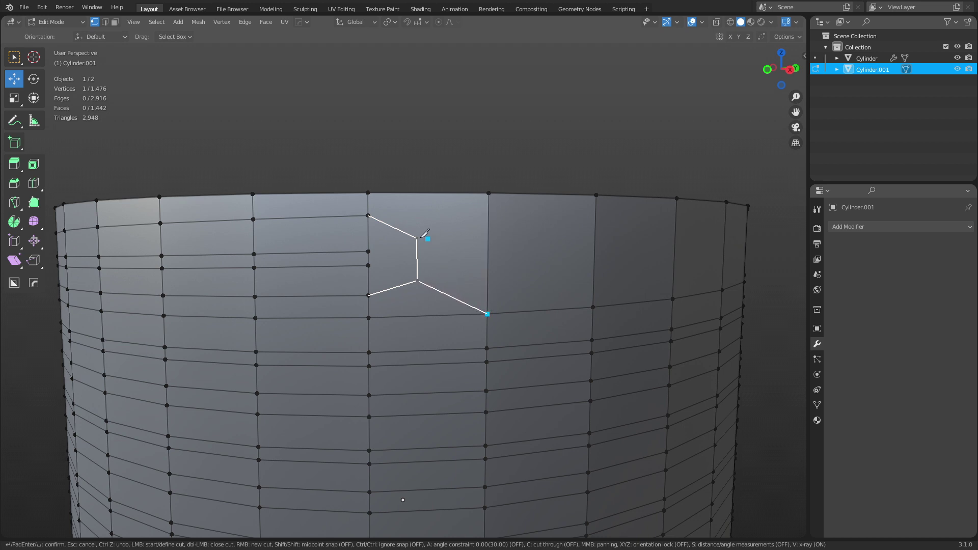
left_click(417, 238)
left_click(488, 193)
Cut a small inner outline joining the two middle thread edges, link it to the outer outline's corners, and apply the knife cuts
scroll(368, 265, "up", 3)
left_click(368, 265)
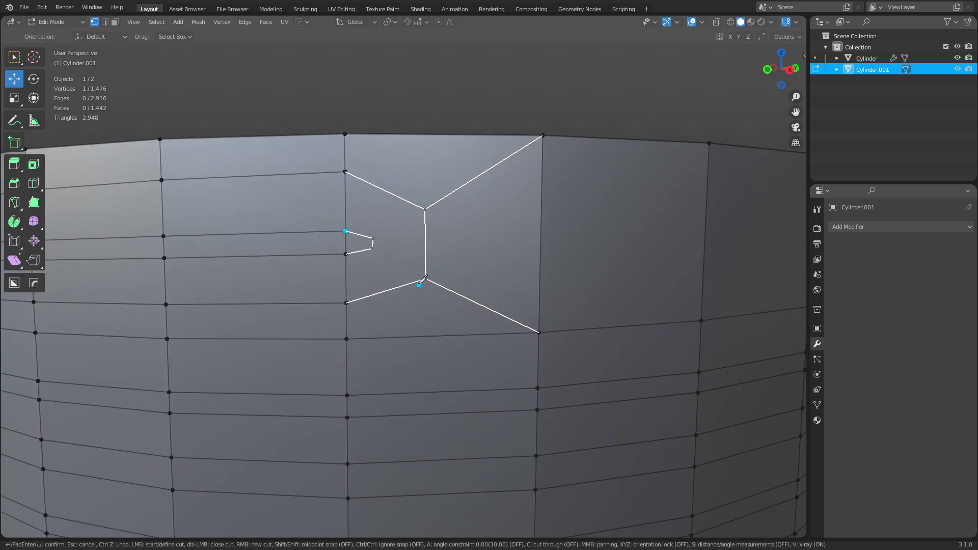
left_click(373, 248)
left_click(426, 209)
key("Return")
Select the two middle thread edge loops on the second cylinder plus the short edge joining them at the upper end
key("2")
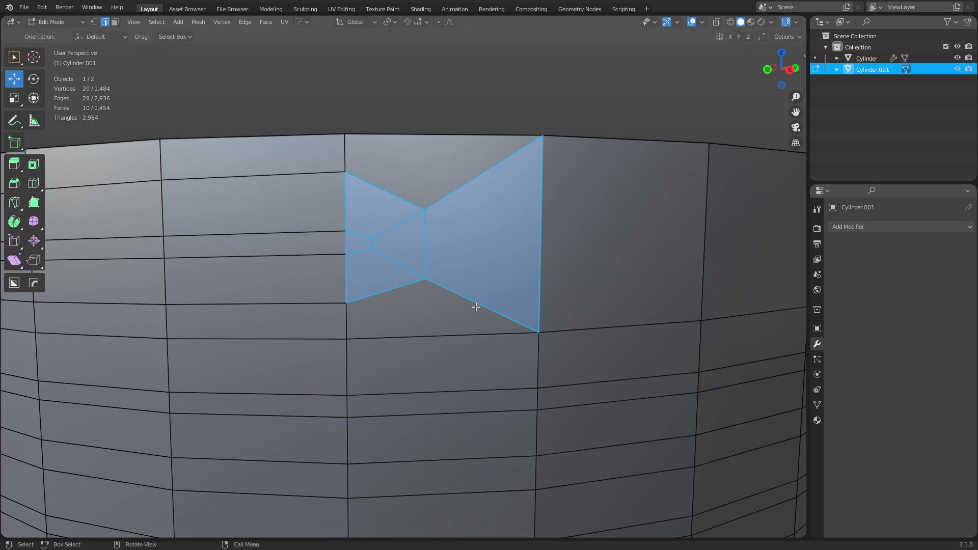
key("1")
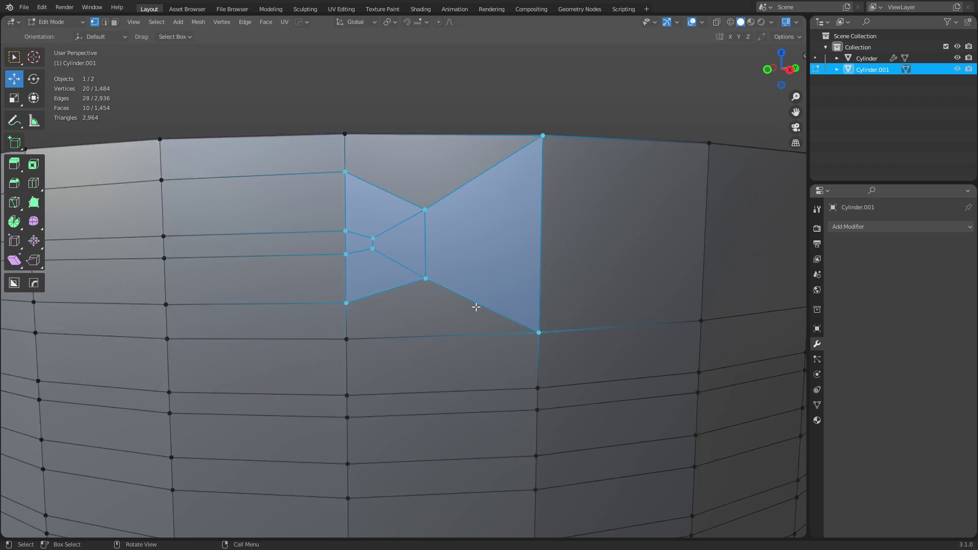
middle_click_drag(476, 307, 480, 307)
middle_click_drag(551, 314, 544, 307, "shift")
key("3")
key("2")
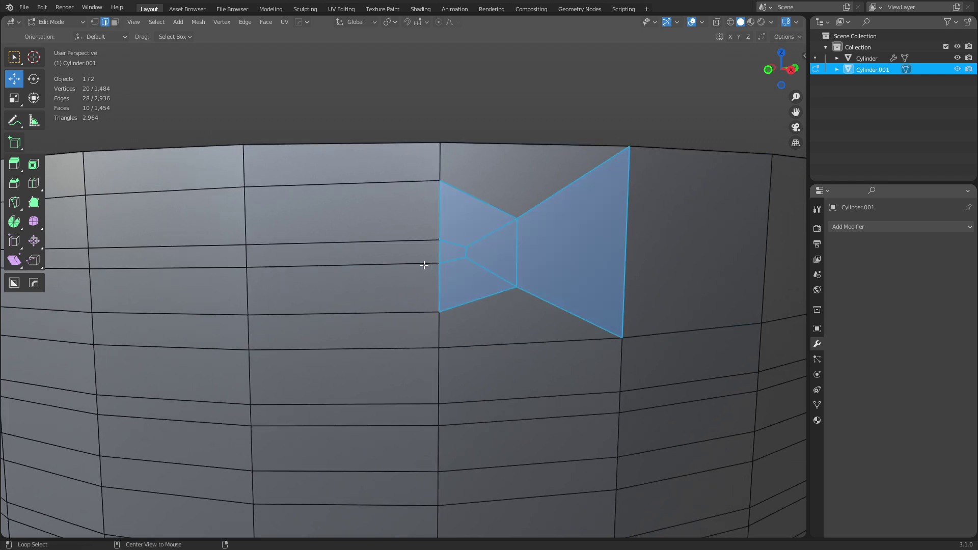
left_click(423, 264, "alt")
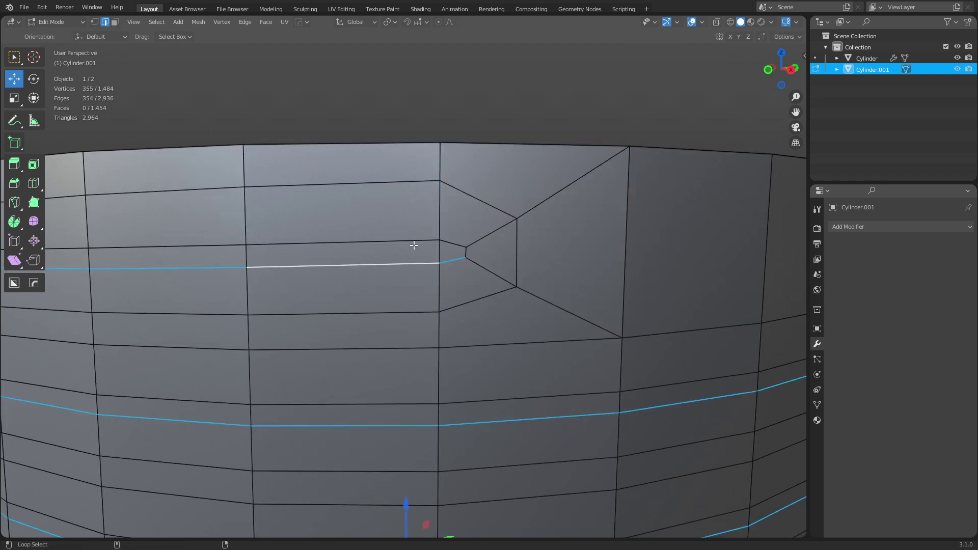
left_click(413, 240, "alt+shift")
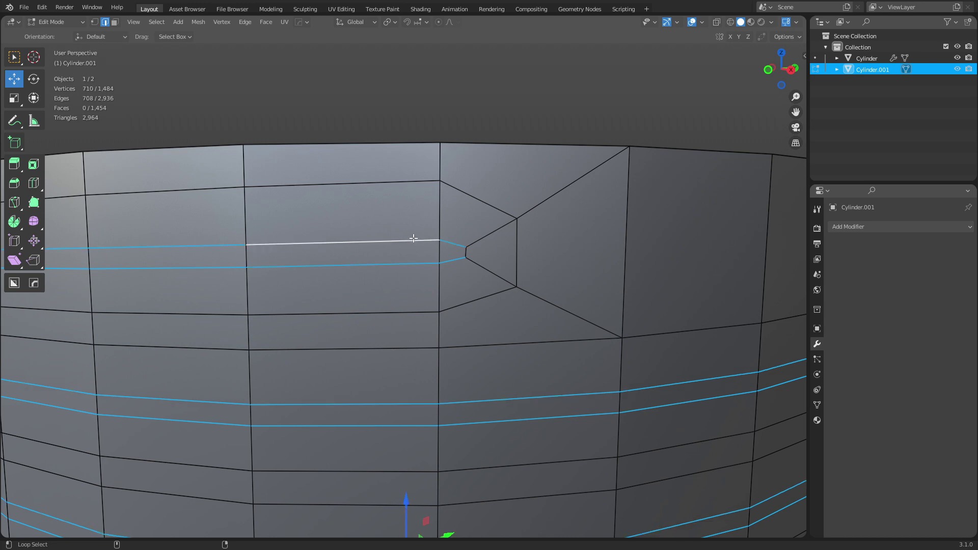
left_click(467, 252, "shift")
scroll(542, 285, "down", 4)
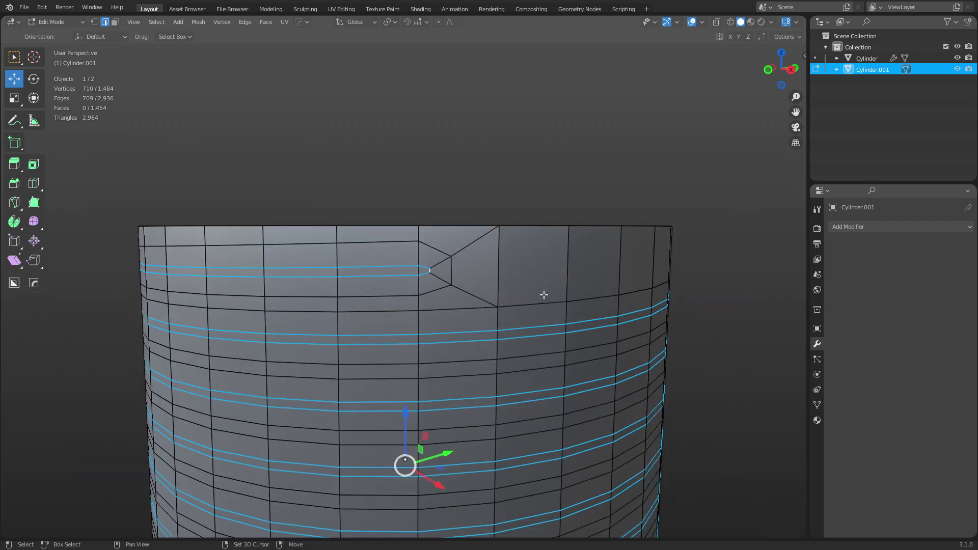
Add the short edge joining the two middle loops at the lower thread end to the selection
middle_click_drag(525, 412, 555, 130, "shift")
middle_click_drag(475, 392, 469, 260, "shift")
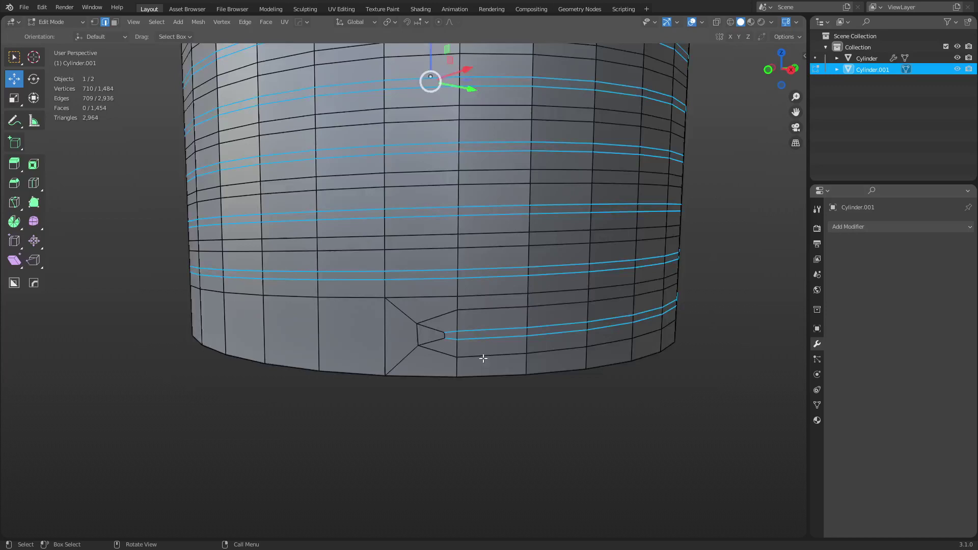
scroll(484, 366, "up", 3)
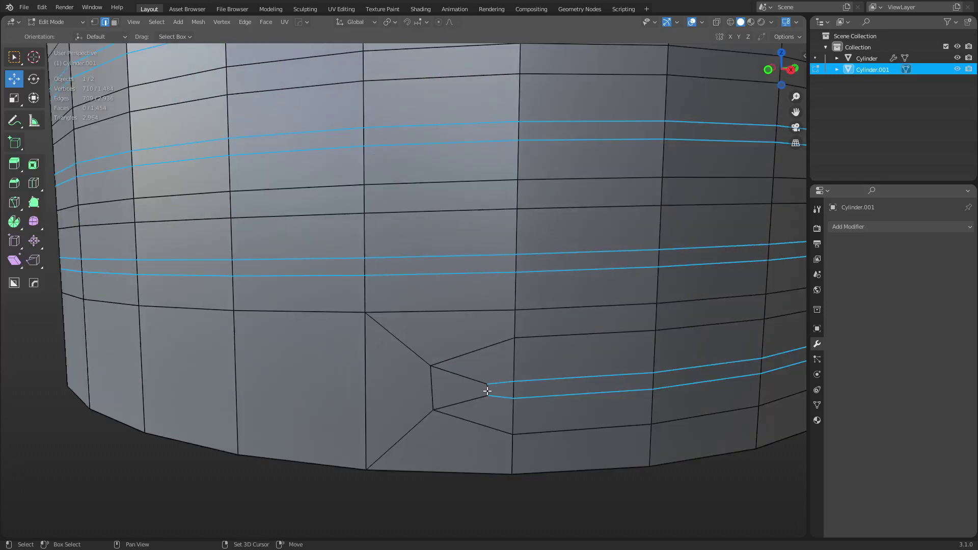
scroll(532, 254, "down", 4)
Convert the closed edge outline into a face selection of the narrow middle thread strip with Select Loop Inner-Region
middle_click_drag(496, 172, 461, 476, "shift")
scroll(460, 286, "up", 2)
left_click(157, 22)
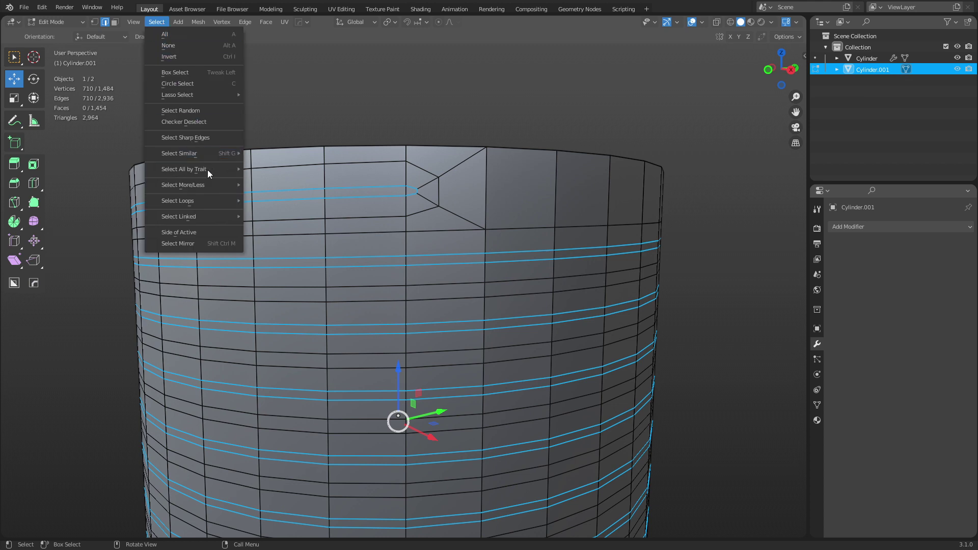
mouse_move(209, 201)
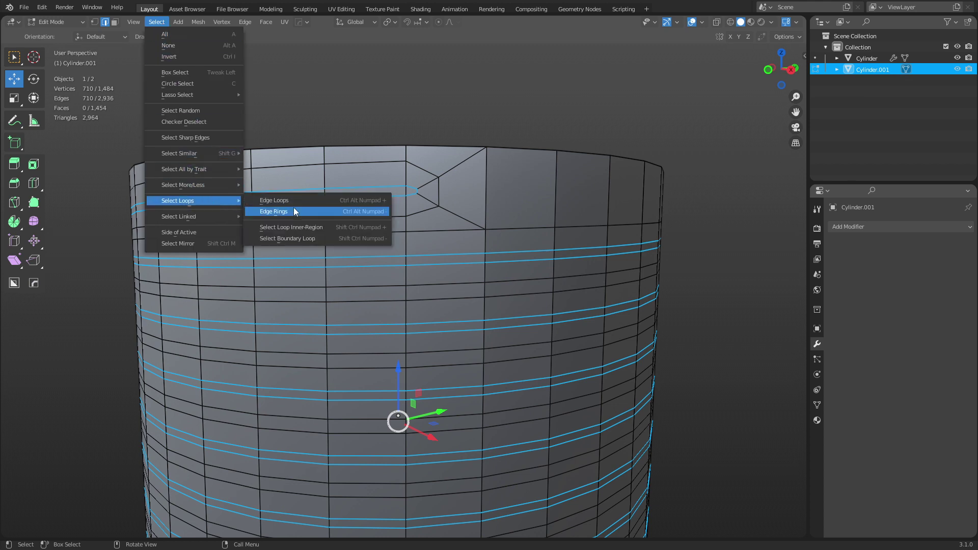
left_click(313, 227)
scroll(432, 238, "up", 2)
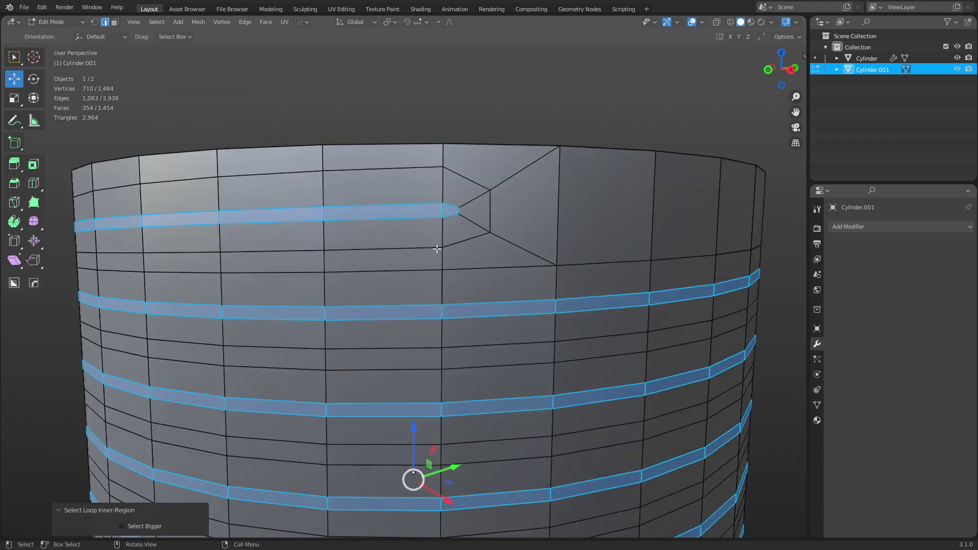
mouse_move(476, 255)
middle_mouse_down()
mouse_move(399, 268)
mouse_move(519, 260)
mouse_move(475, 268)
middle_mouse_up()
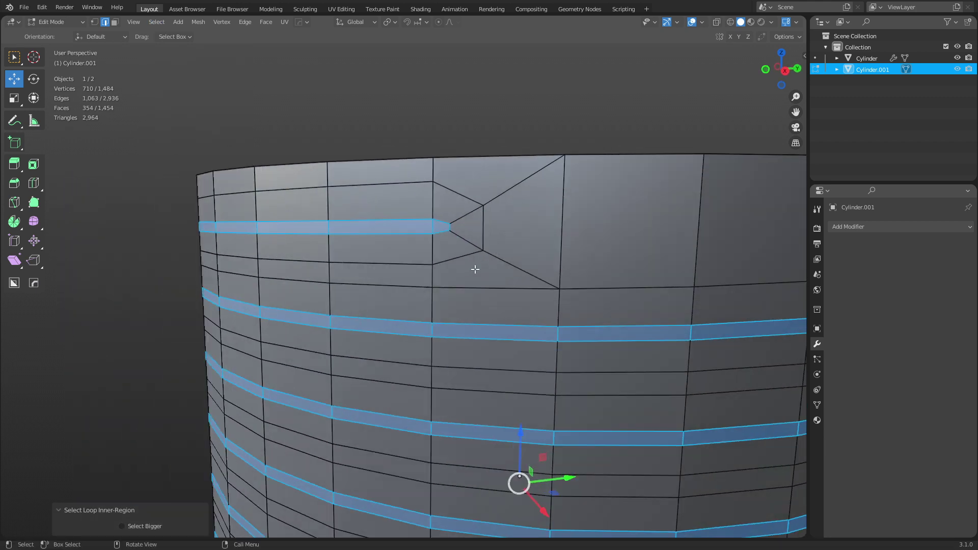
Scale the middle thread strip inward to about 0.889 in X and Y, locking Z, to form the thread groove
key("shift+space")
key("s")
key("s")
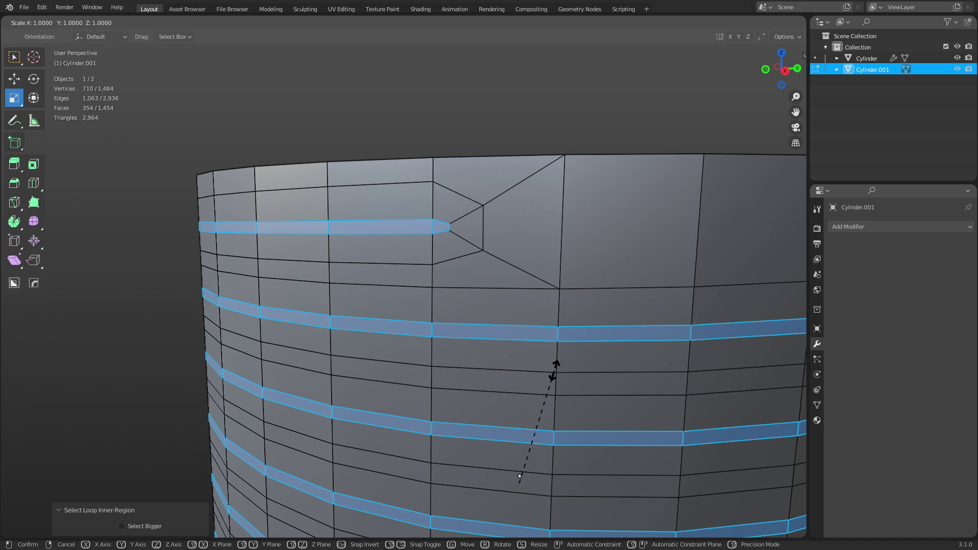
right_click(554, 373)
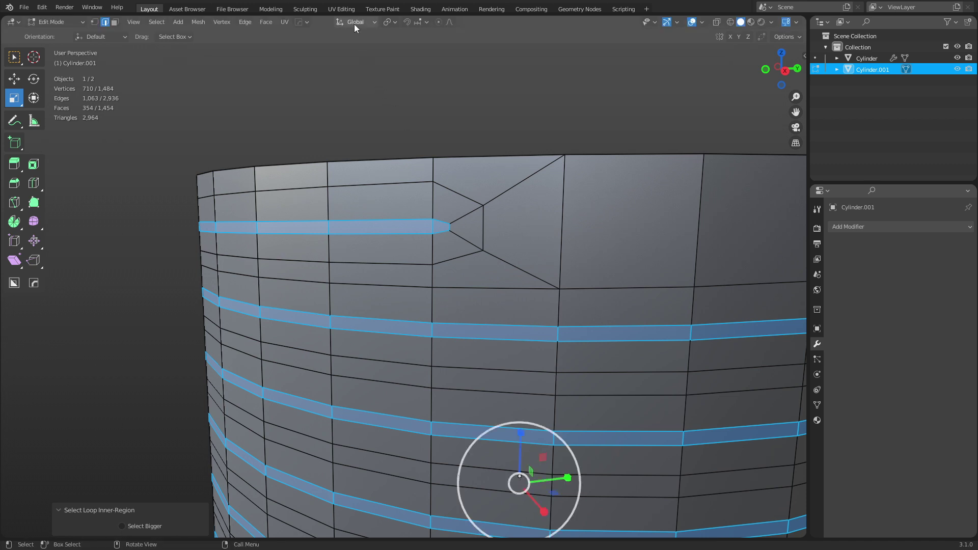
key("shift+space")
left_click(508, 144)
key("s")
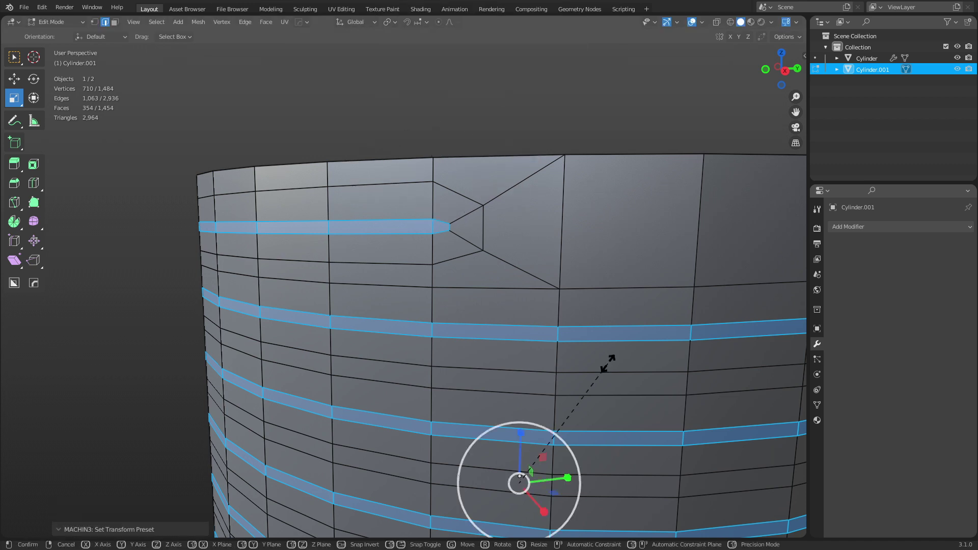
key("shift+z")
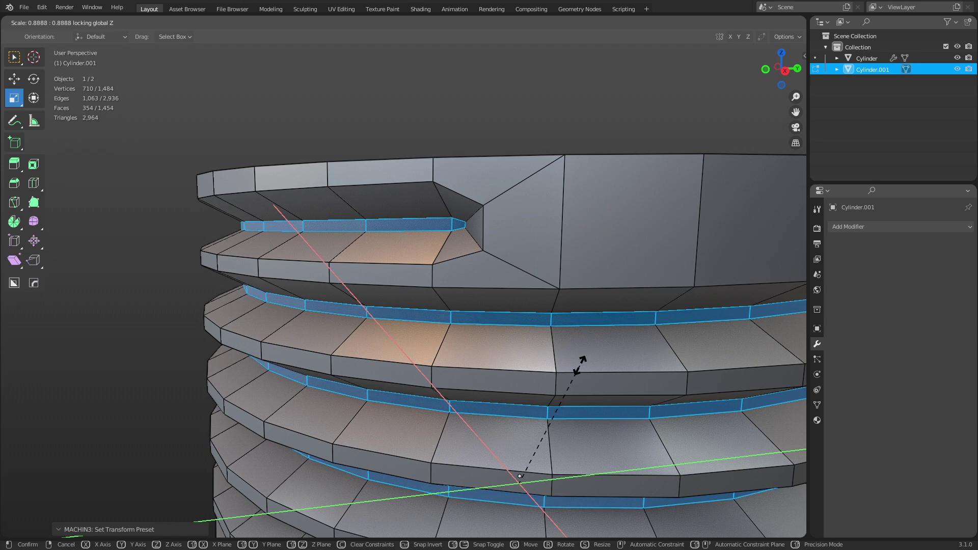
left_click(579, 365)
Switch to face selection and select only the groove-floor face at the upper thread end
middle_click_drag(535, 302, 412, 289)
middle_click_drag(379, 275, 429, 239)
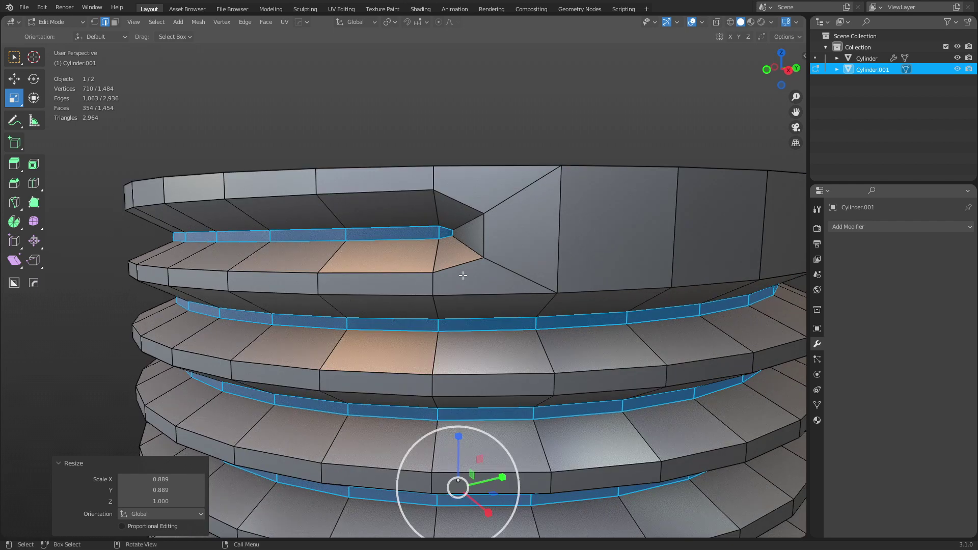
middle_click_drag(464, 272, 471, 279)
key("shift")
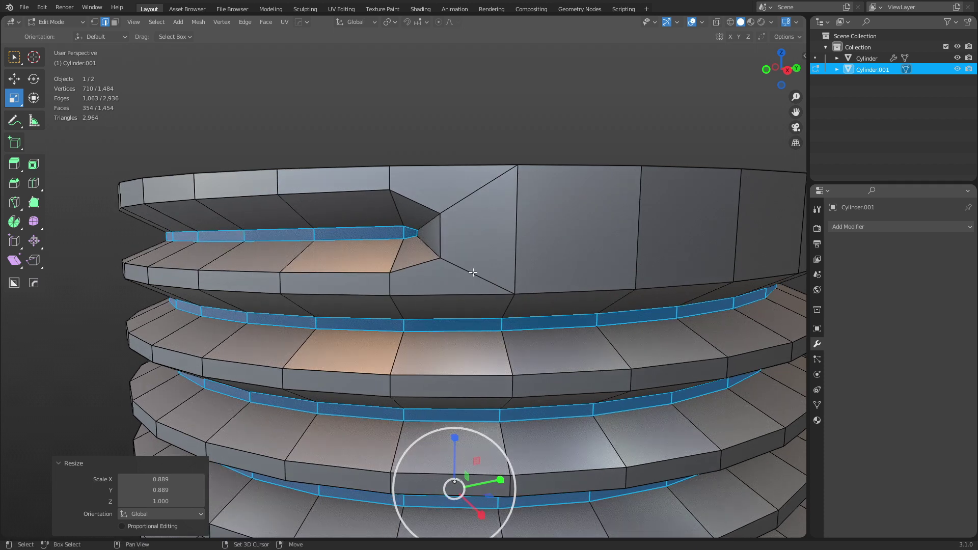
middle_click_drag(527, 299, 585, 287)
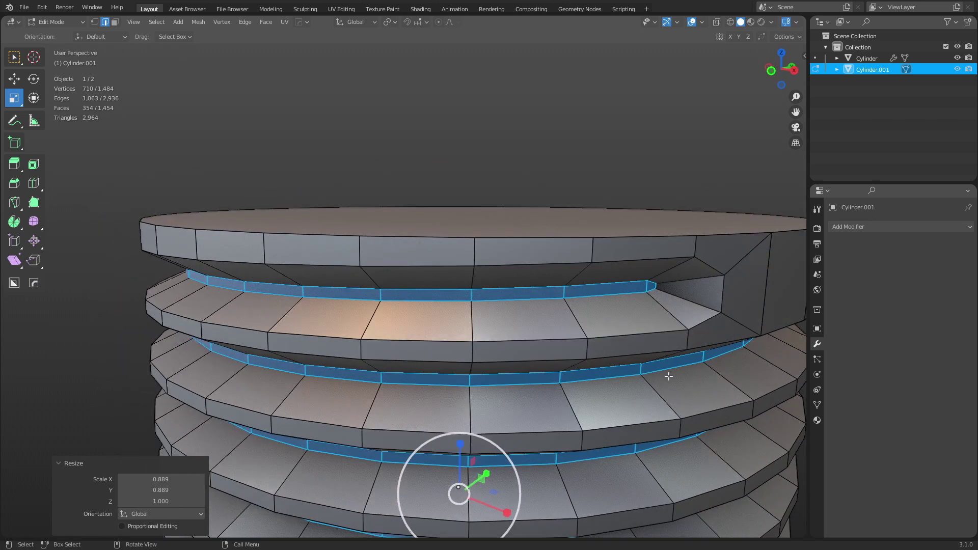
left_click(652, 288)
key("3")
left_click(651, 287)
Extend the face selection along the first turn of the groove floor using shortest-path picking
middle_click_drag(336, 340, 382, 334)
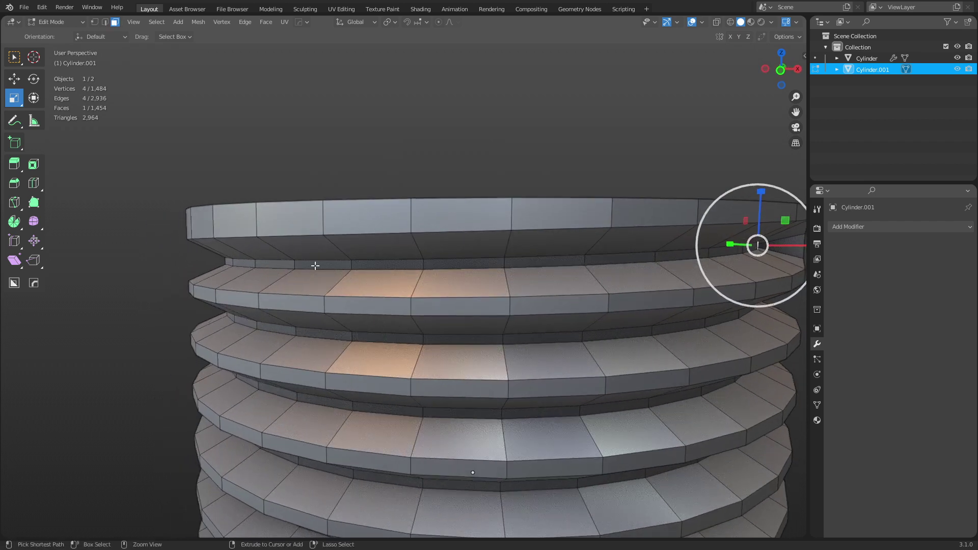
middle_click_drag(751, 245, 464, 286)
left_click(389, 261, "ctrl")
middle_click_drag(389, 261, 387, 279)
left_click(336, 271, "ctrl")
middle_click_drag(285, 275, 327, 283)
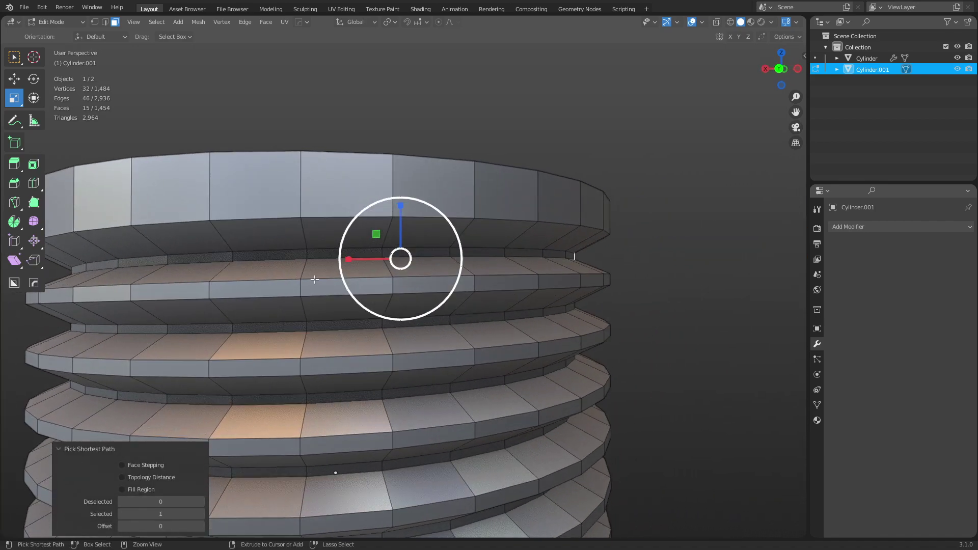